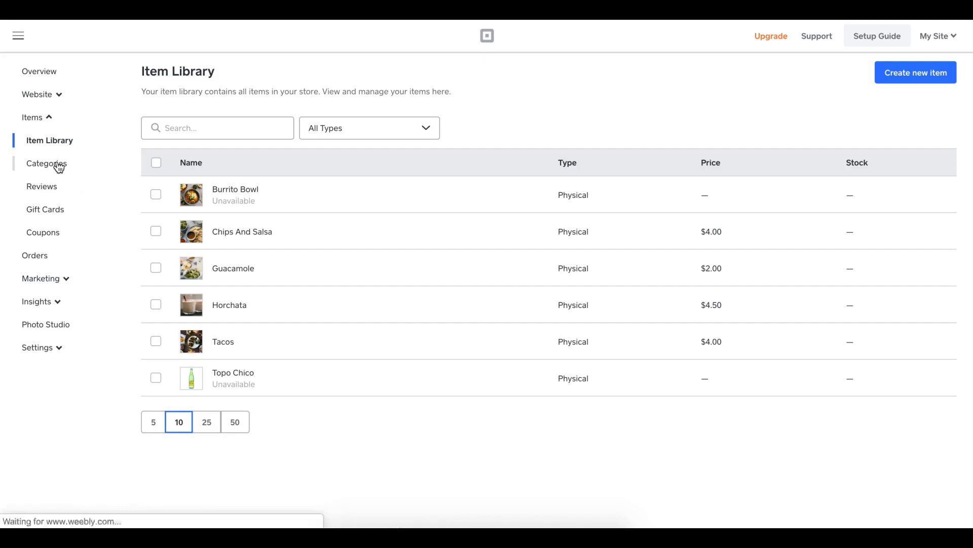
# - Create an item category titled "Lunch Menu" containing Burrito Bowl and Tacos, and save it
pyautogui.click(59, 168)
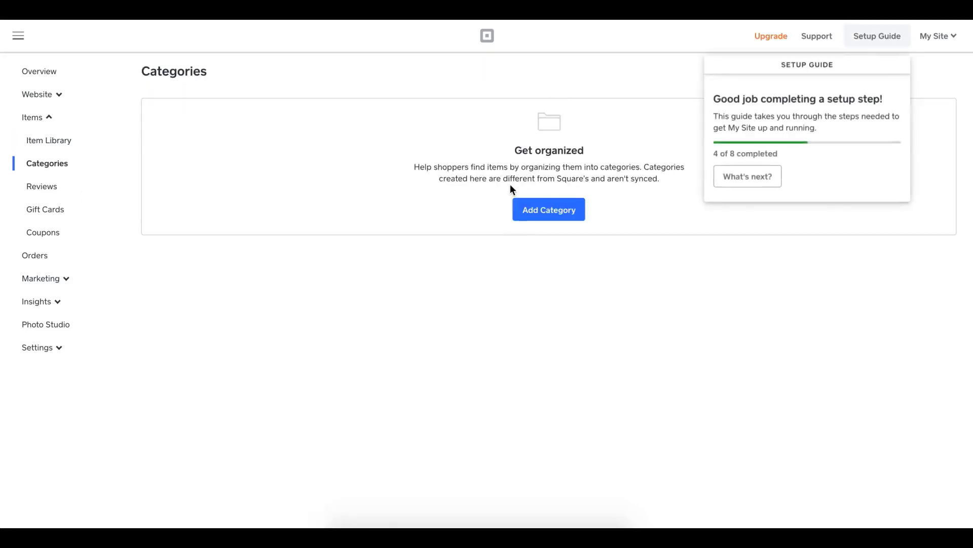
pyautogui.click(544, 207)
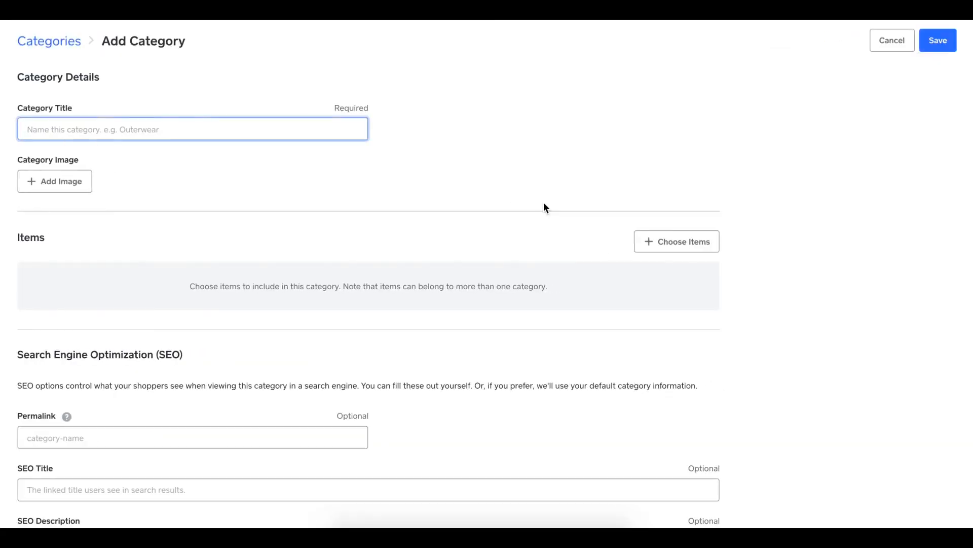
pyautogui.write('Lunch Menu')
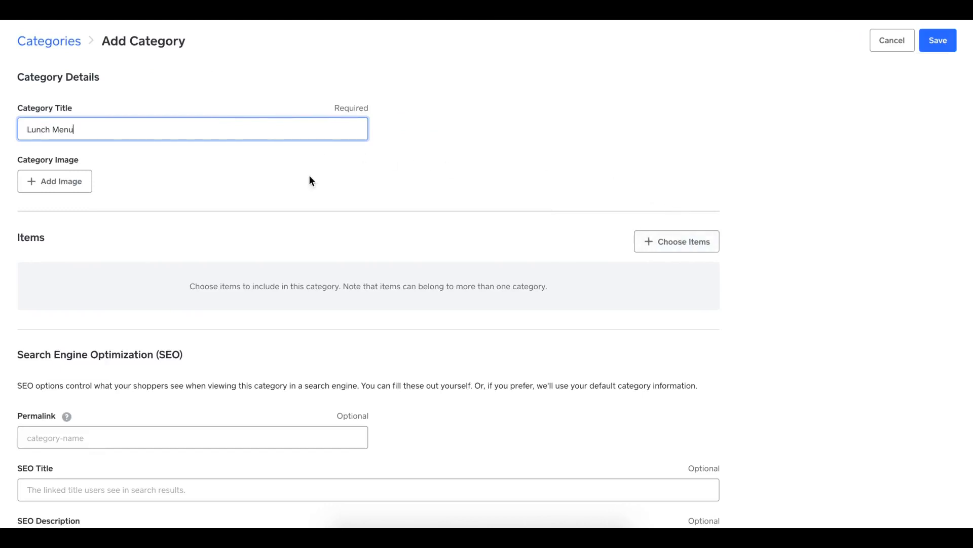
pyautogui.click(690, 245)
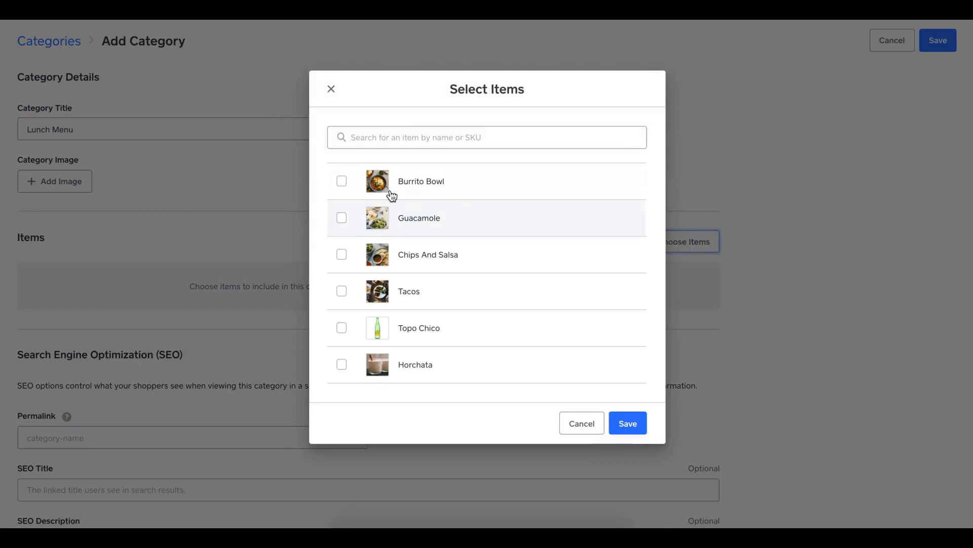
pyautogui.click(343, 182)
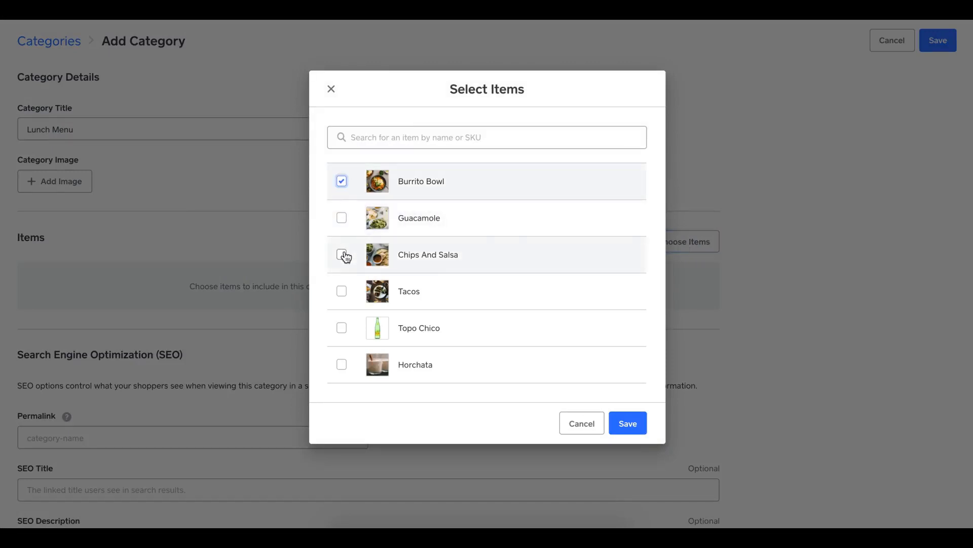
pyautogui.click(343, 292)
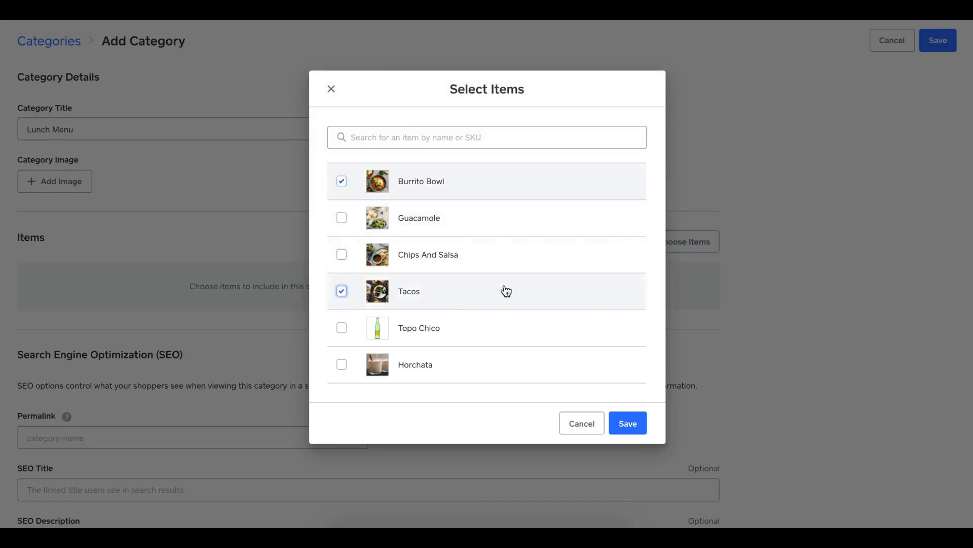
pyautogui.click(629, 424)
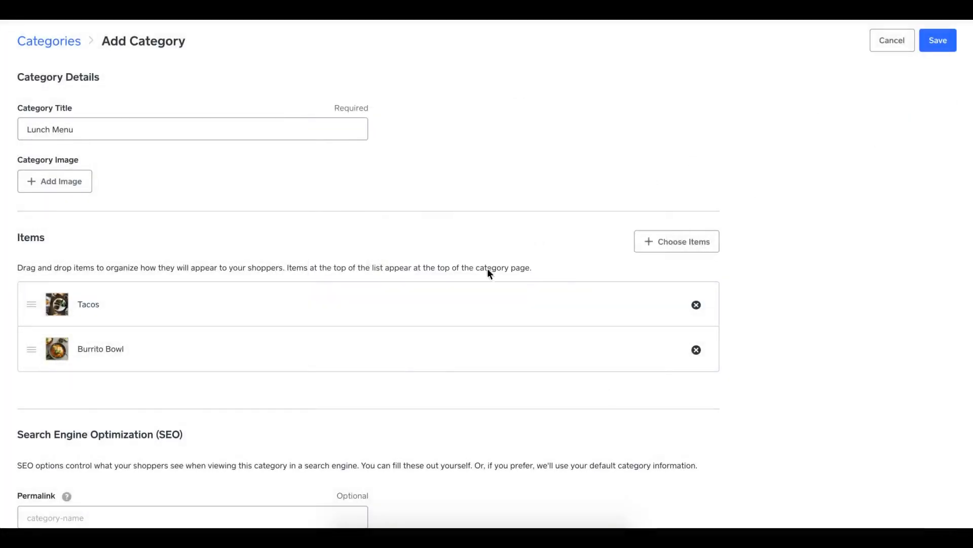
pyautogui.click(939, 39)
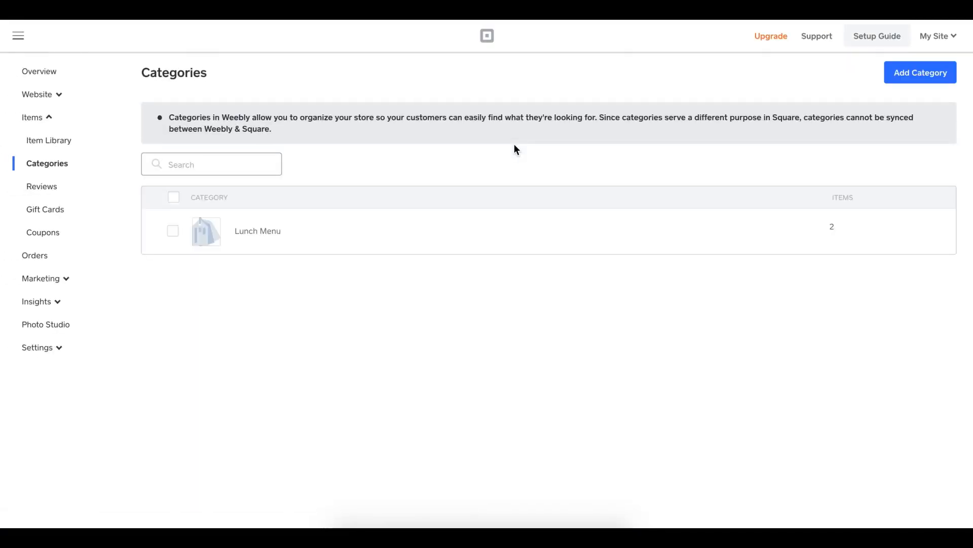
# - Create a category titled "Sides" containing Guacamole and Chips And Salsa, and save it
pyautogui.click(247, 167)
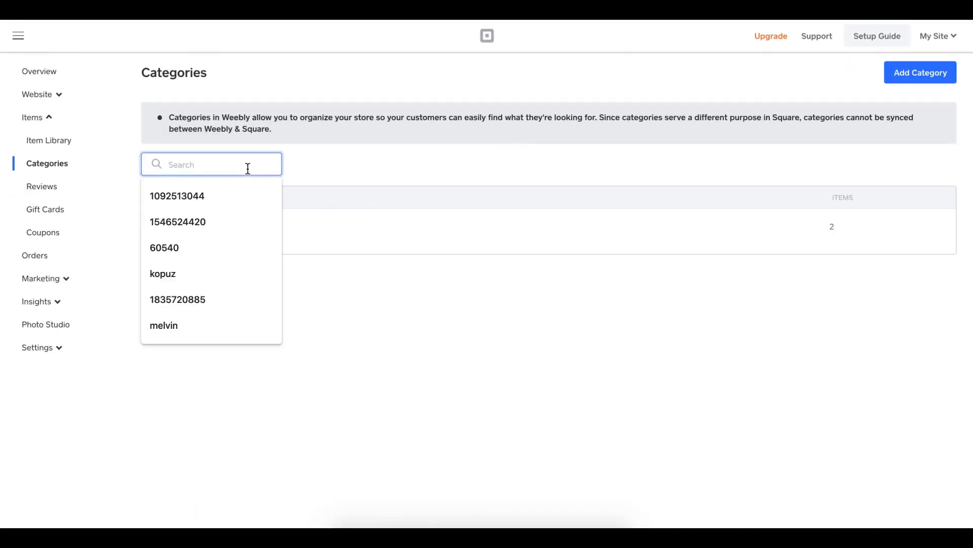
pyautogui.write('Sides')
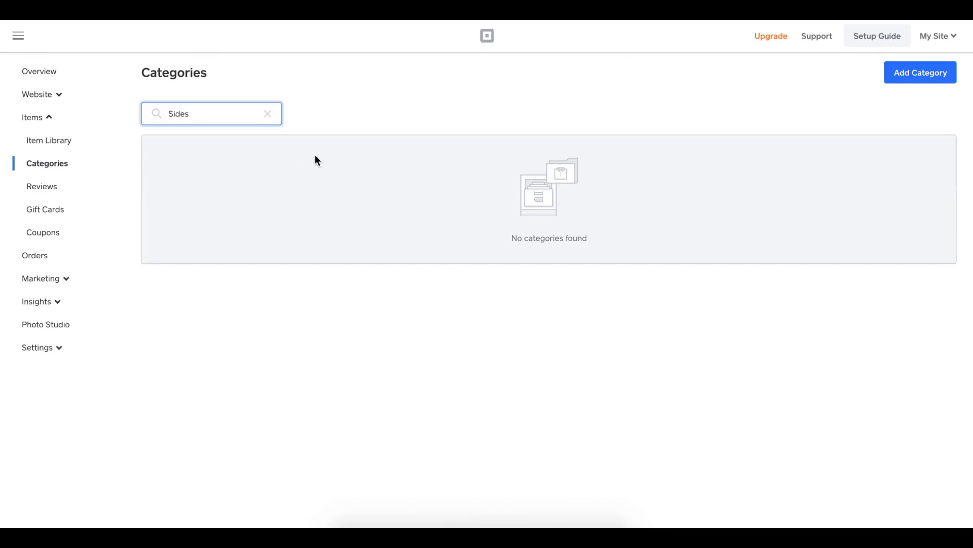
pyautogui.click(937, 74)
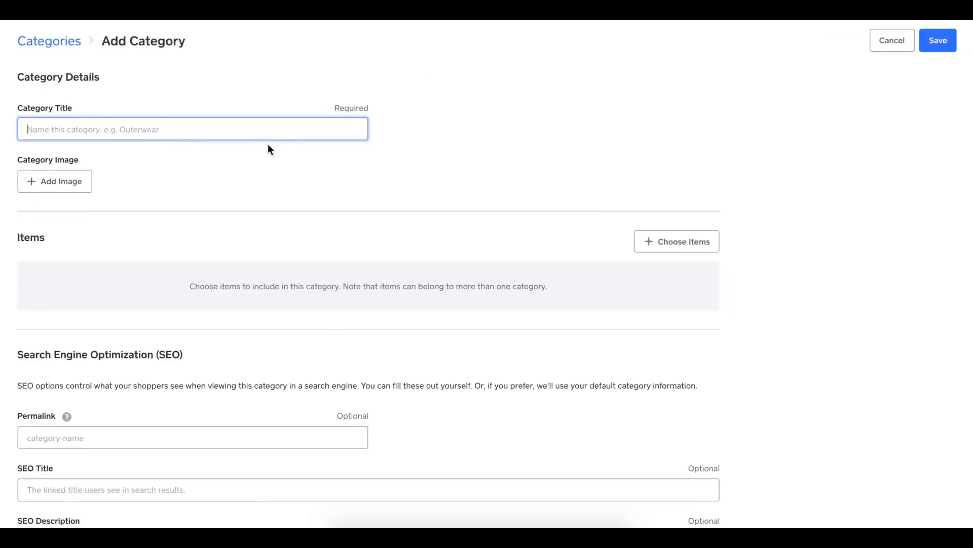
pyautogui.write('Sides')
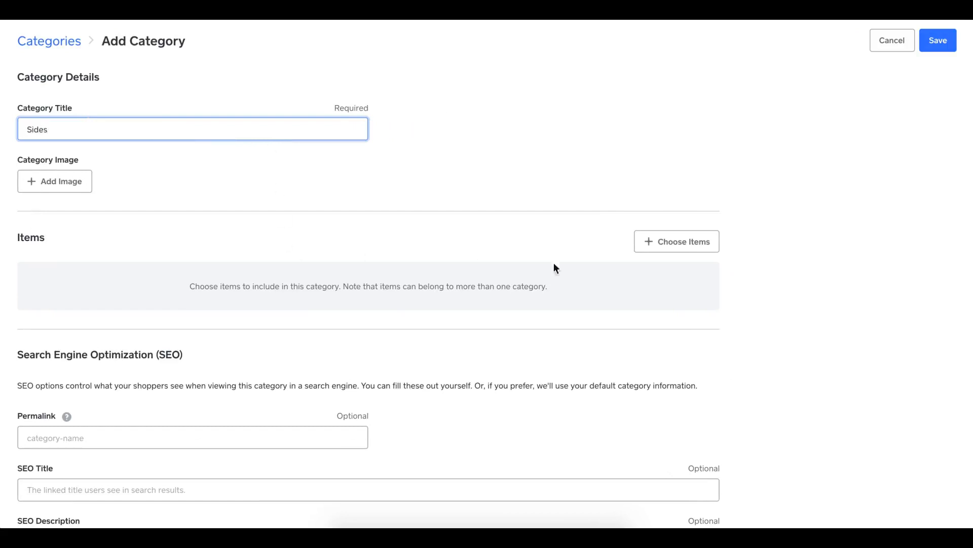
pyautogui.click(673, 246)
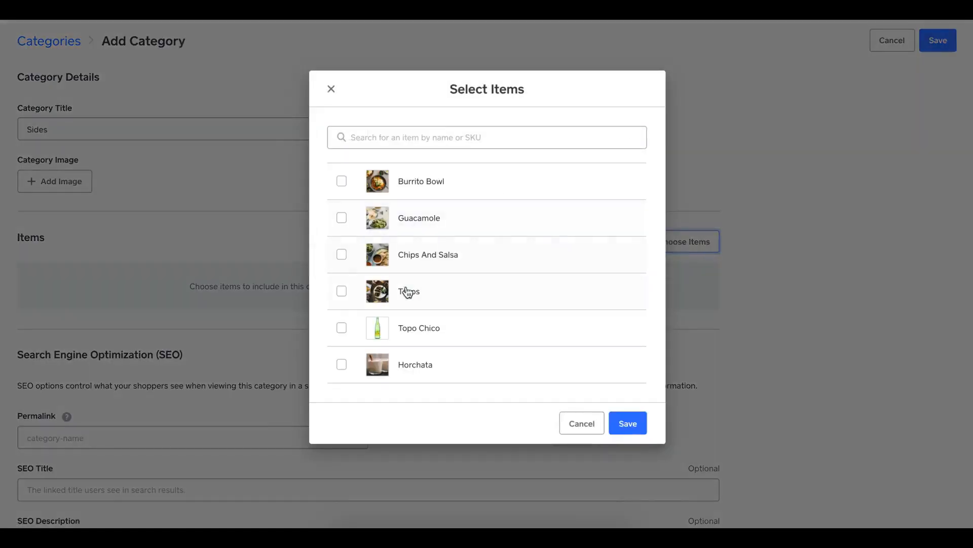
pyautogui.click(343, 218)
pyautogui.click(342, 254)
pyautogui.click(627, 424)
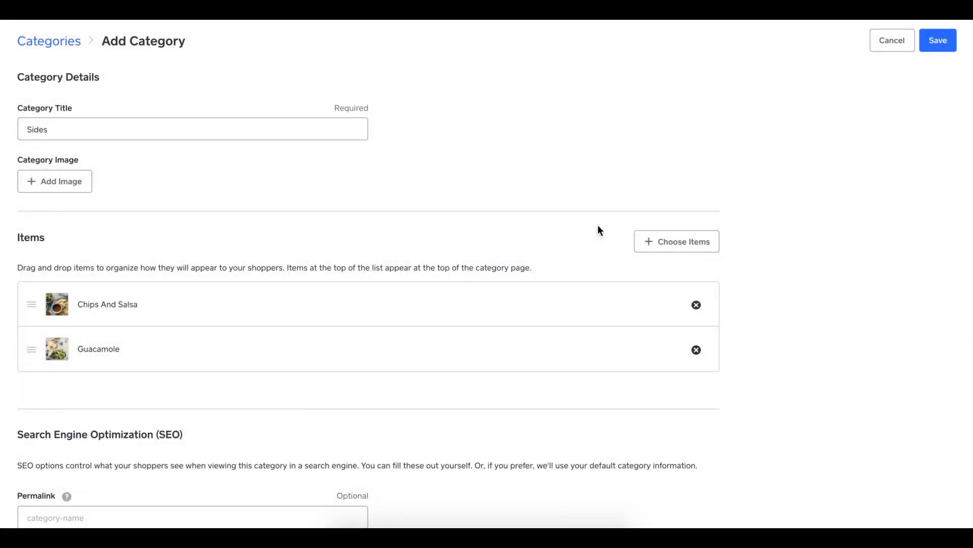
pyautogui.click(940, 48)
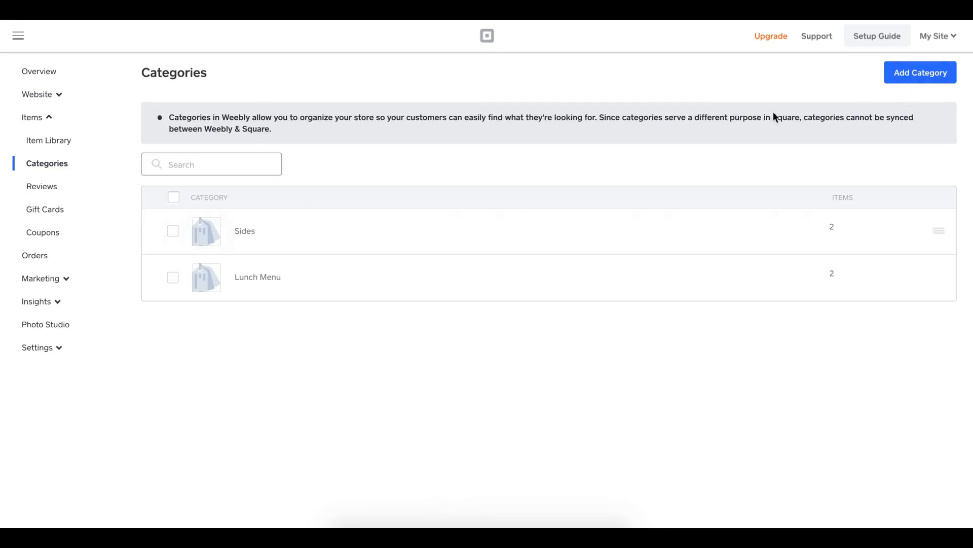
# - Create and save a "Drinks" category containing Topo Chico and Horchata, and move Lunch Menu above Sides in the category list
pyautogui.click(916, 74)
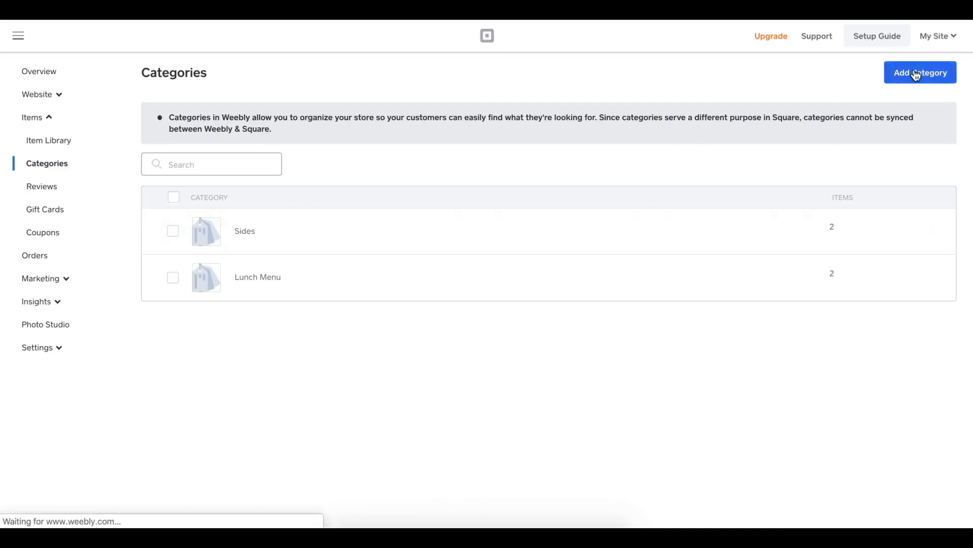
pyautogui.write('Drinks')
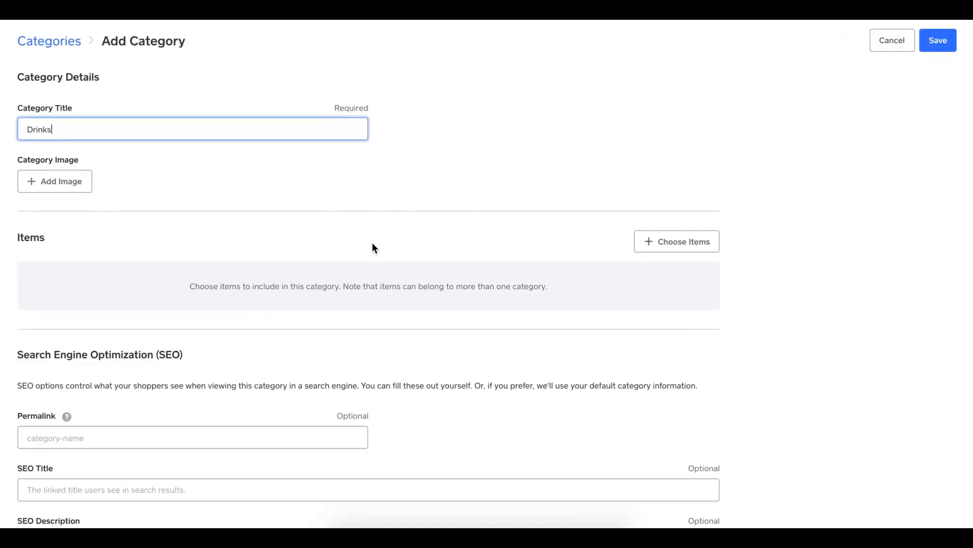
pyautogui.click(671, 243)
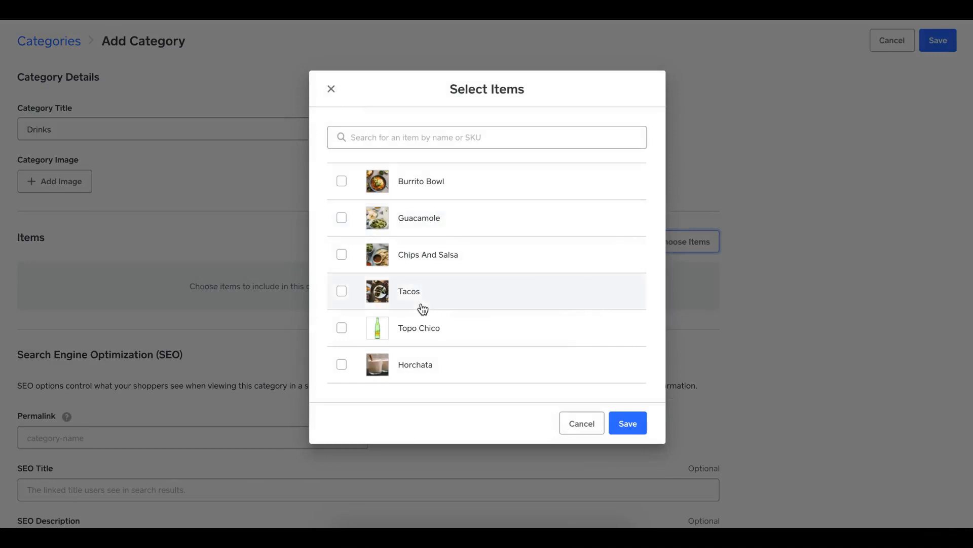
pyautogui.click(342, 328)
pyautogui.click(341, 364)
pyautogui.click(628, 423)
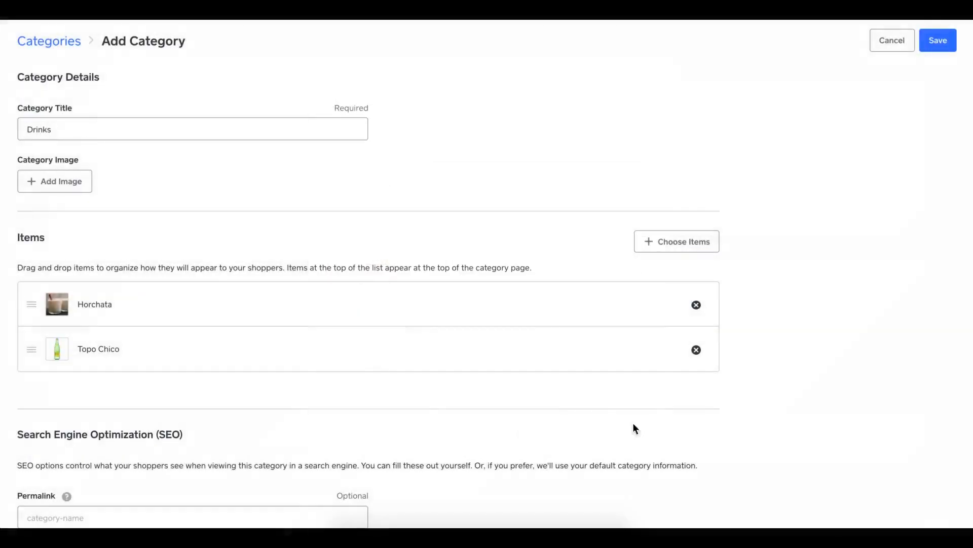
pyautogui.click(938, 43)
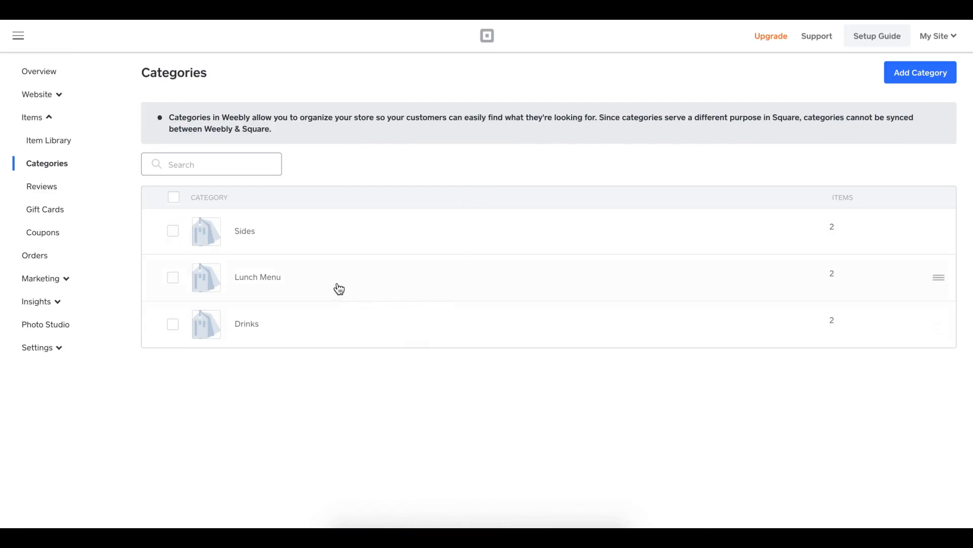
pyautogui.moveTo(339, 289); pyautogui.dragTo(333, 245)
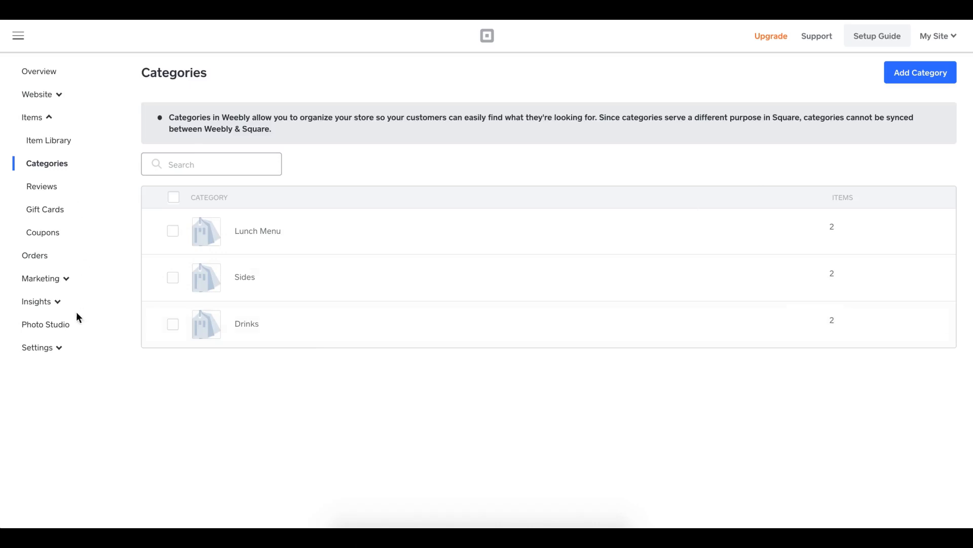
# - Open the store's pickup settings and start editing the location settings of Buena Suerte Cafe
pyautogui.click(59, 348)
pyautogui.scroll(-1, 60, 352)
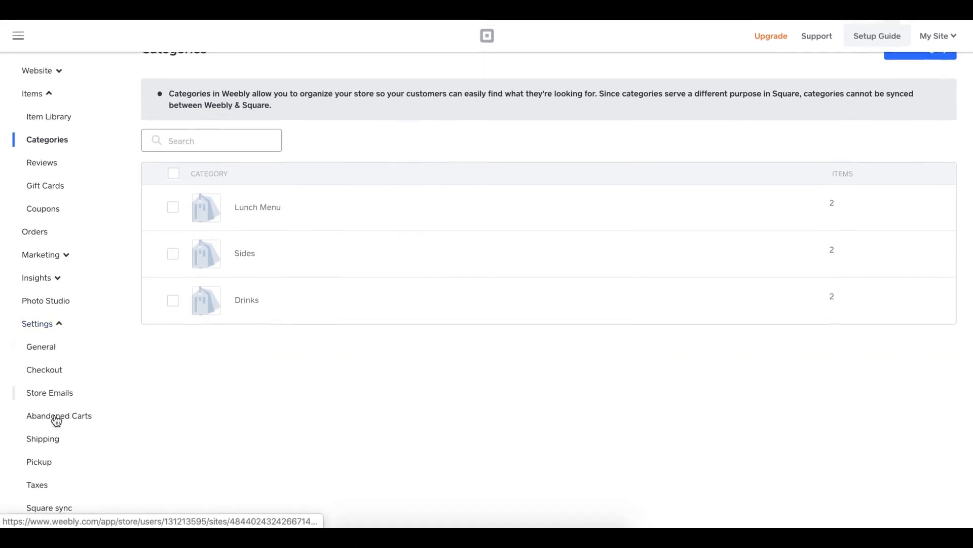
pyautogui.click(52, 463)
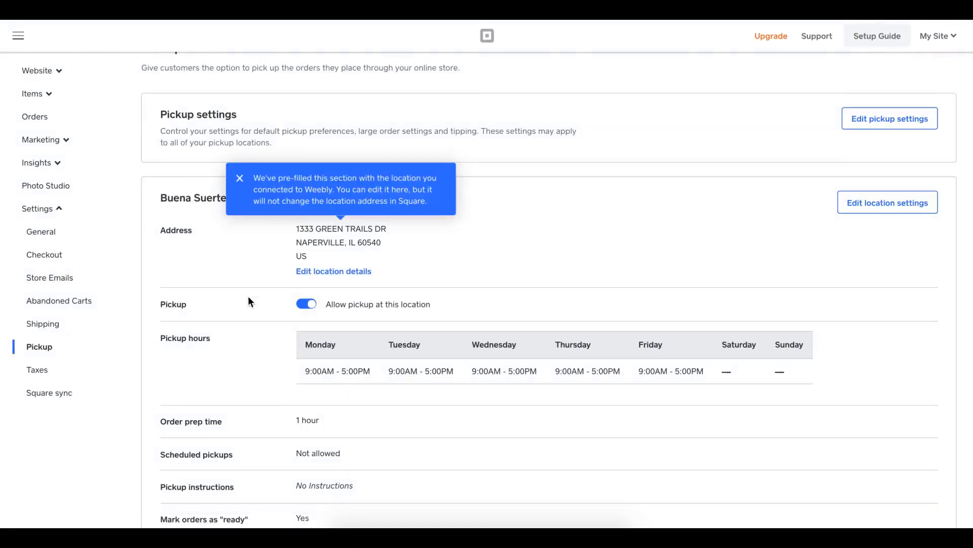
pyautogui.scroll(-1, 354, 256)
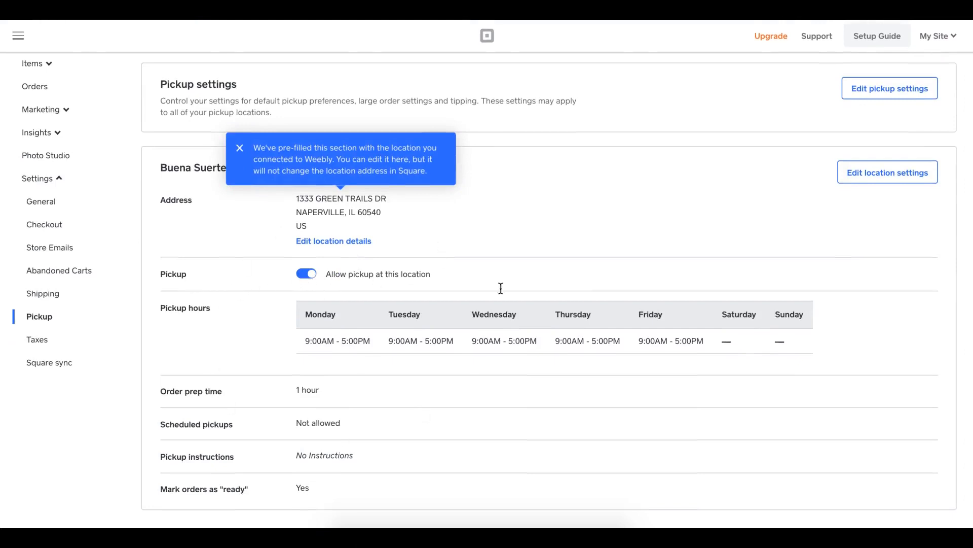
pyautogui.click(896, 168)
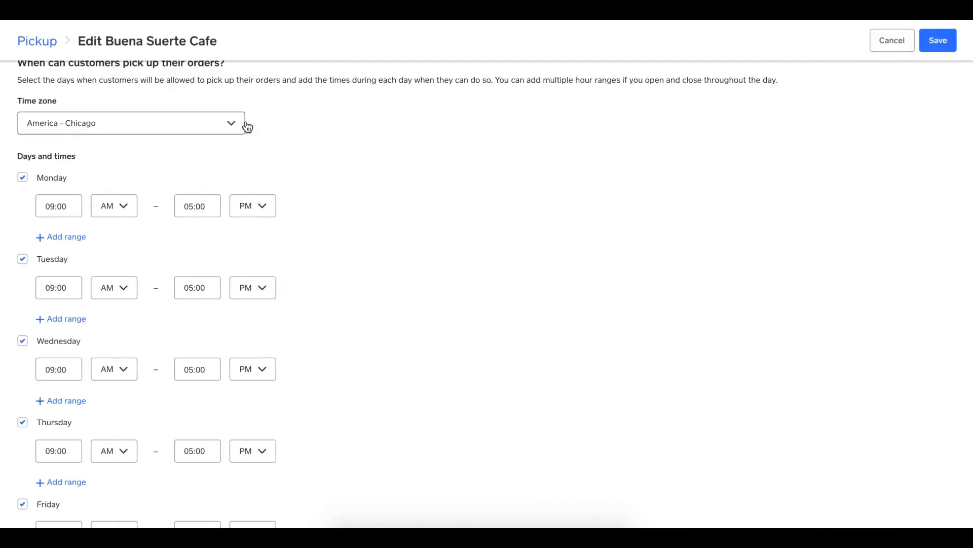
# - Set the default order prep time to 15 minutes and allow customers to schedule their preferred pickup time
pyautogui.scroll(-1, 229, 120)
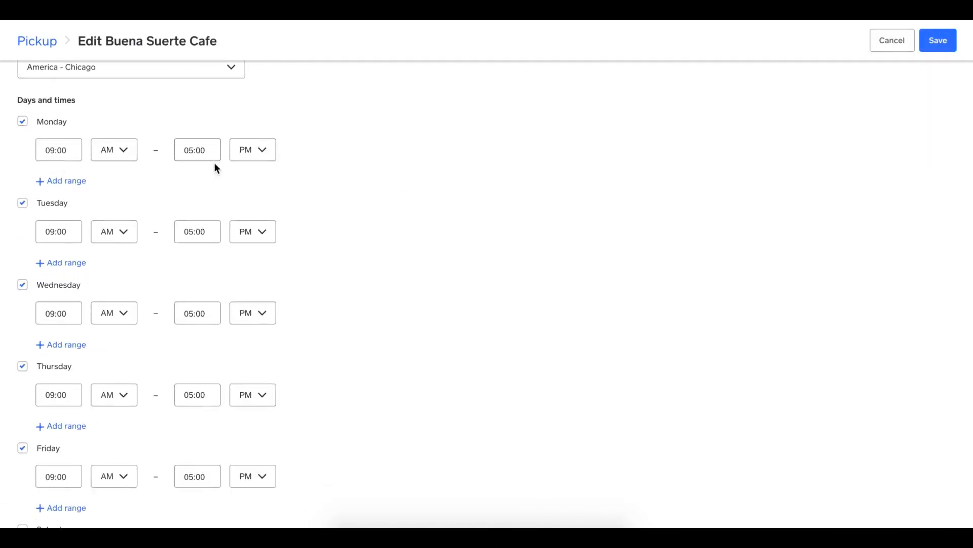
pyautogui.scroll(-1, 214, 162)
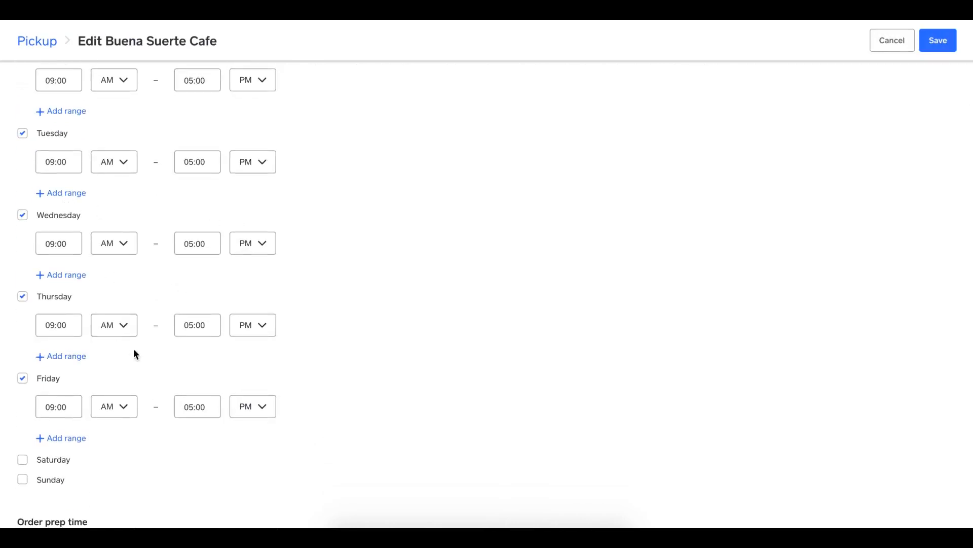
pyautogui.scroll(-2, 313, 328)
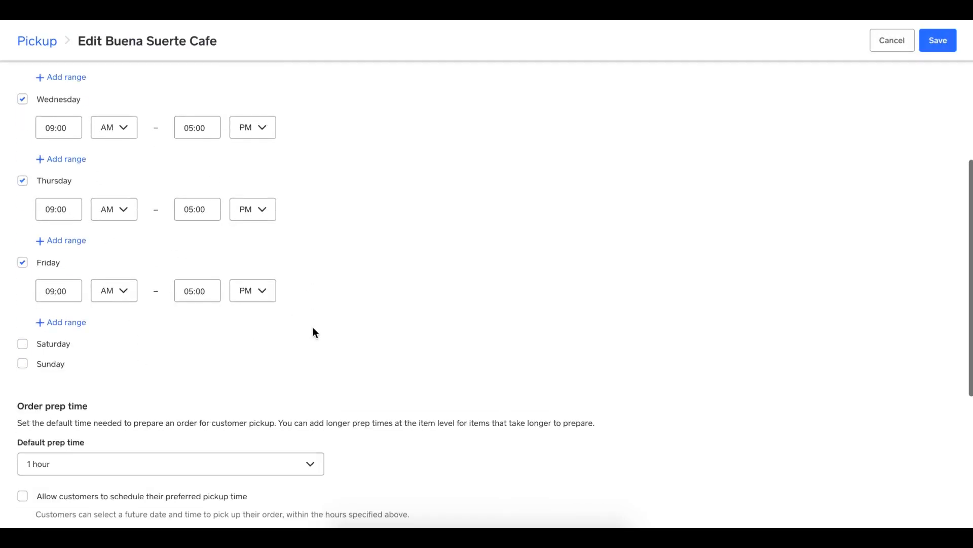
pyautogui.scroll(1, 313, 328)
pyautogui.scroll(-3, 312, 328)
pyautogui.scroll(-2, 312, 331)
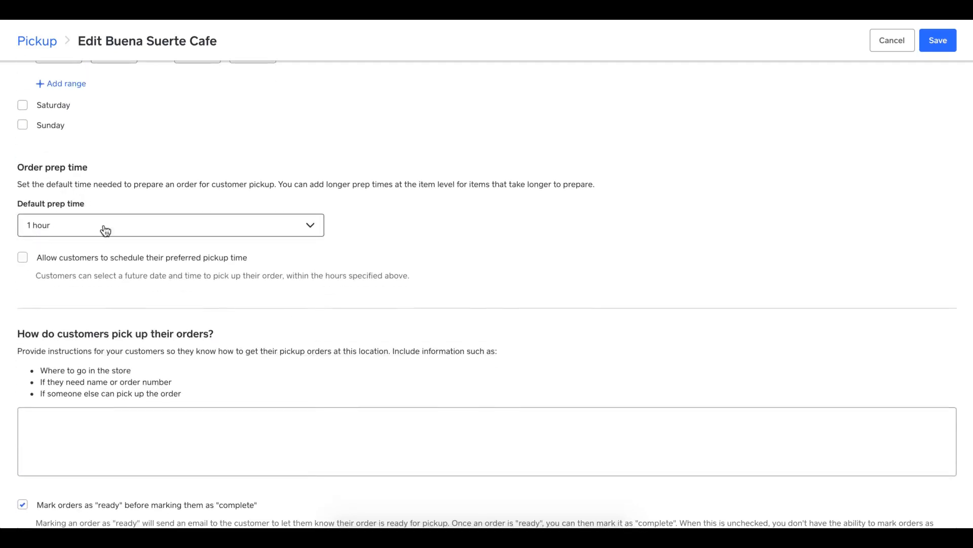
pyautogui.click(309, 233)
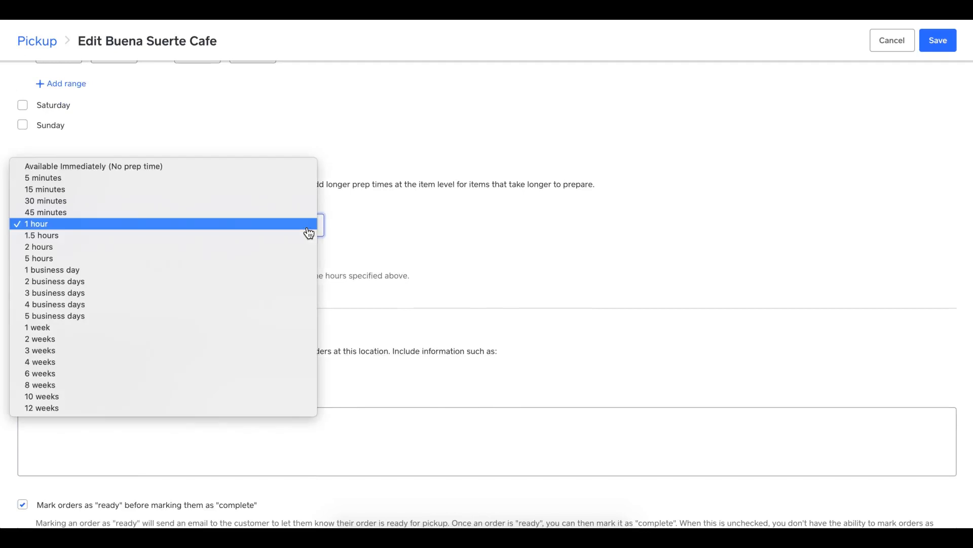
pyautogui.click(298, 190)
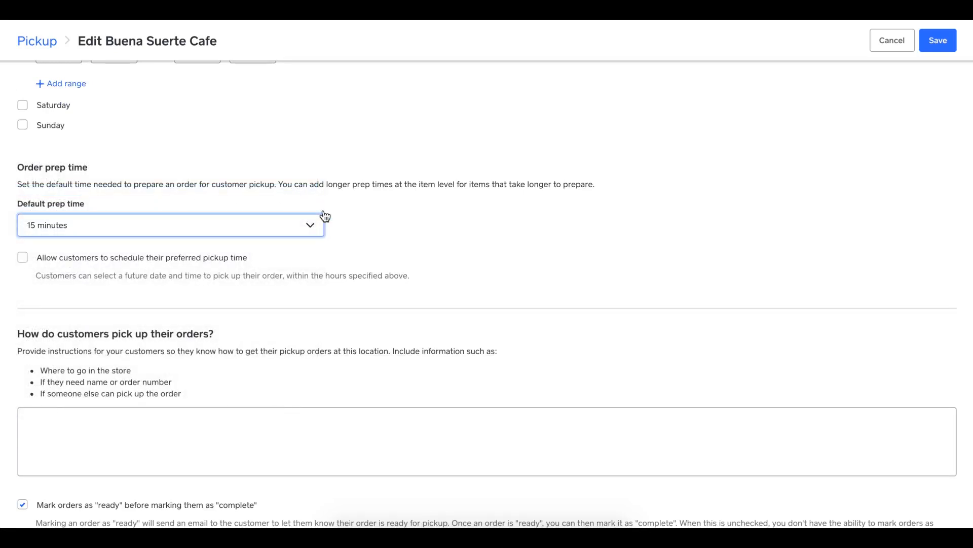
pyautogui.click(22, 260)
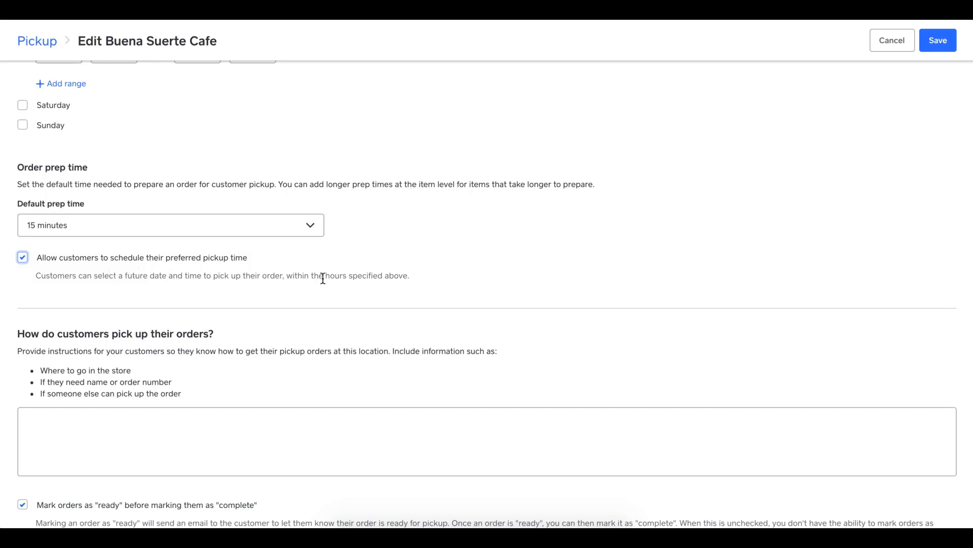
# - Add the pickup instructions "Please go to the Online Order counter and collect your order." and save the location settings
pyautogui.scroll(-1, 292, 266)
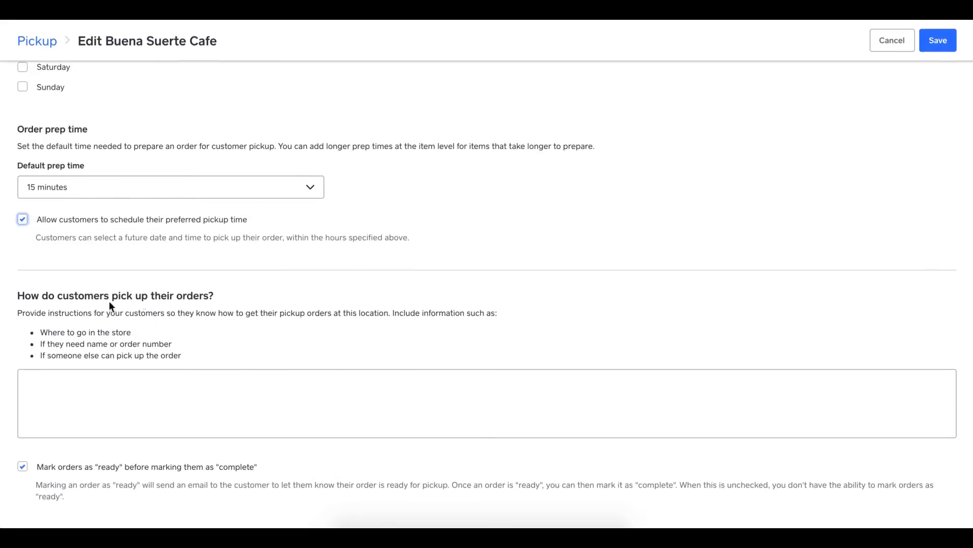
pyautogui.click(144, 390)
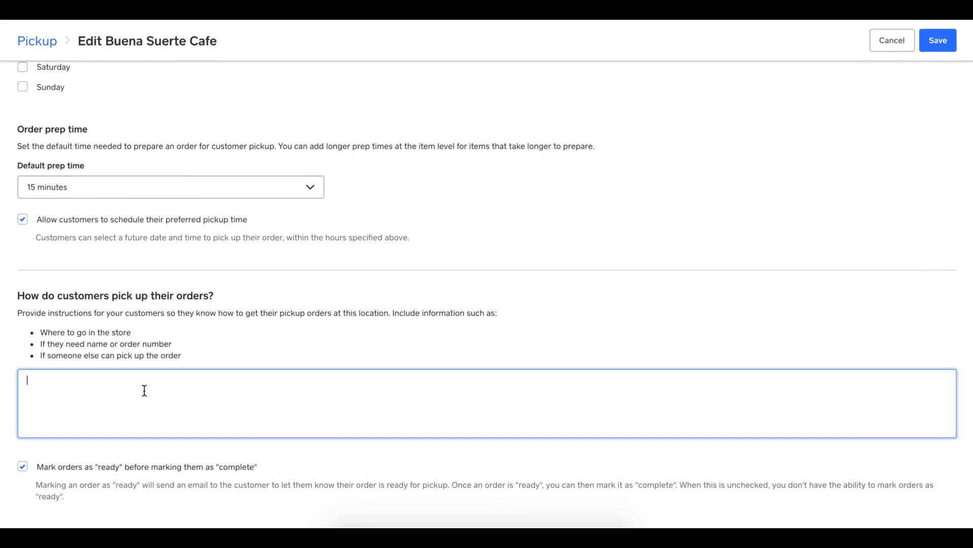
pyautogui.write('Please go to the Online Pick')
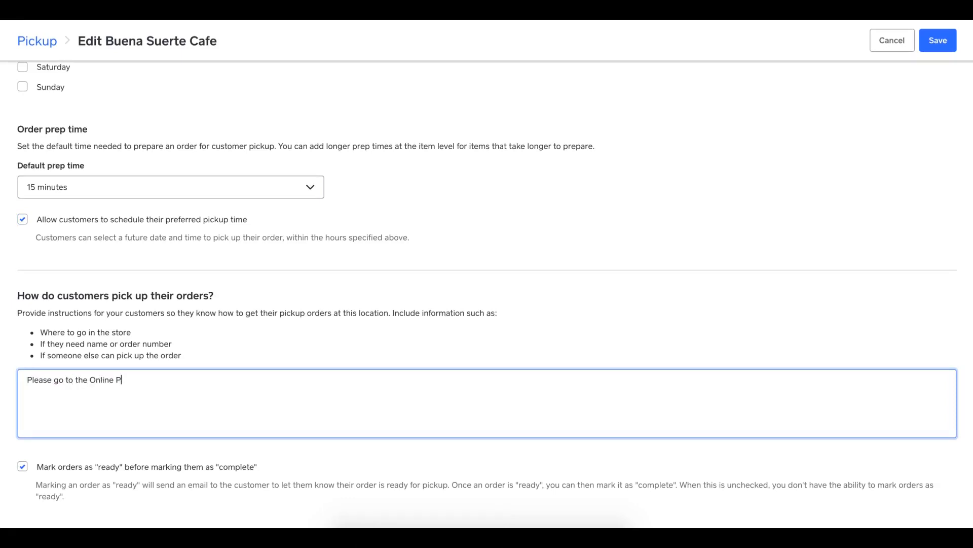
pyautogui.press('BackSpace')
pyautogui.press('BackSpace')
pyautogui.press('BackSpace')
pyautogui.press('BackSpace')
pyautogui.write('Order counter and collect your orde')
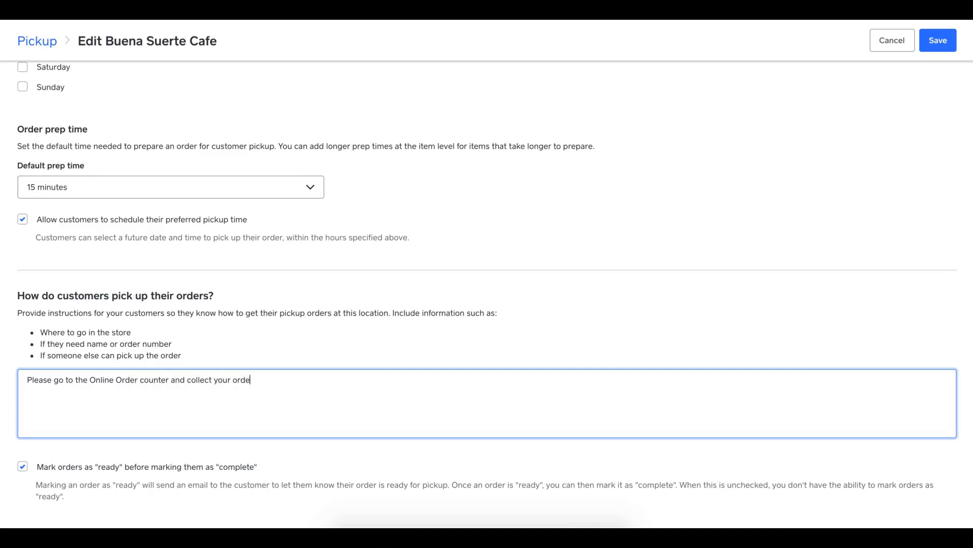
pyautogui.write('r.')
pyautogui.click(942, 48)
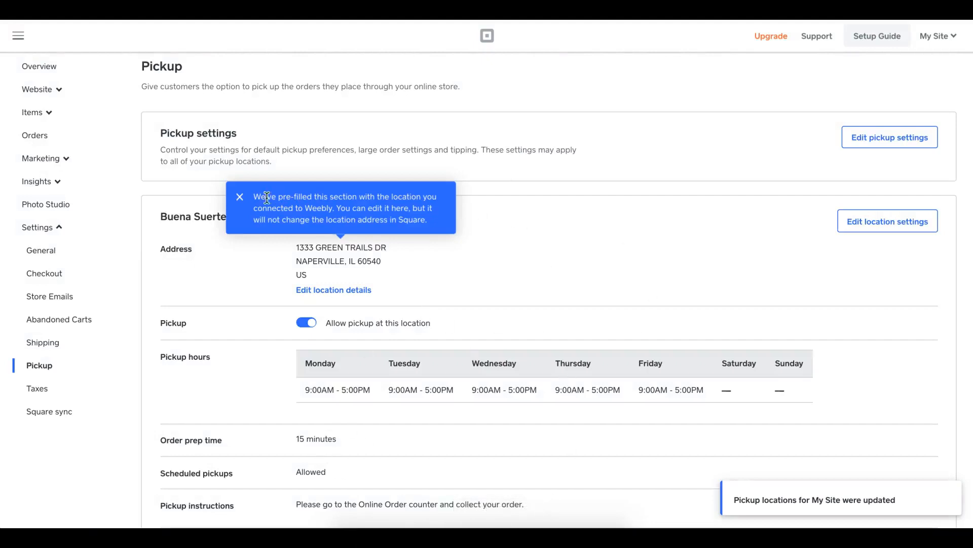
# - Open the general pickup settings and enable a quantity limit of 15 for pickup orders
pyautogui.click(240, 197)
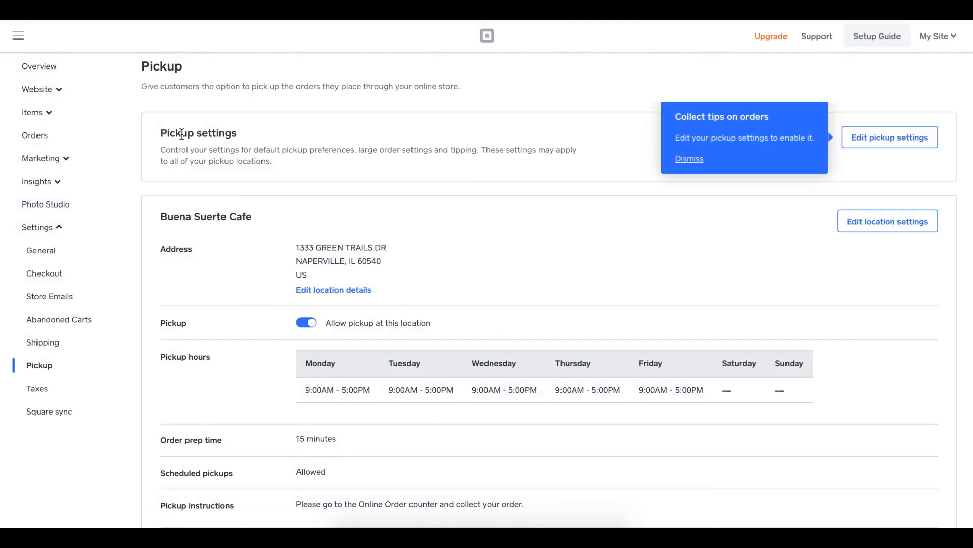
pyautogui.click(888, 137)
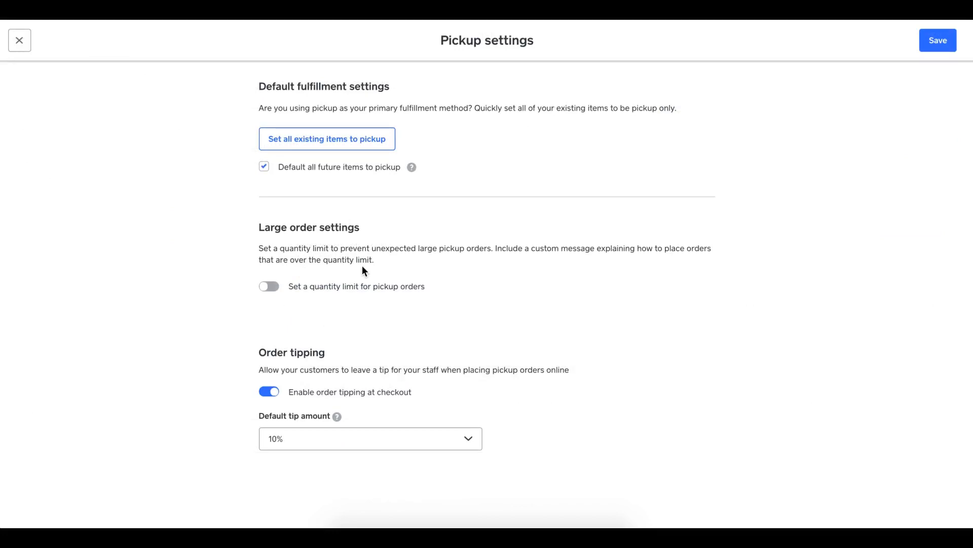
pyautogui.click(267, 294)
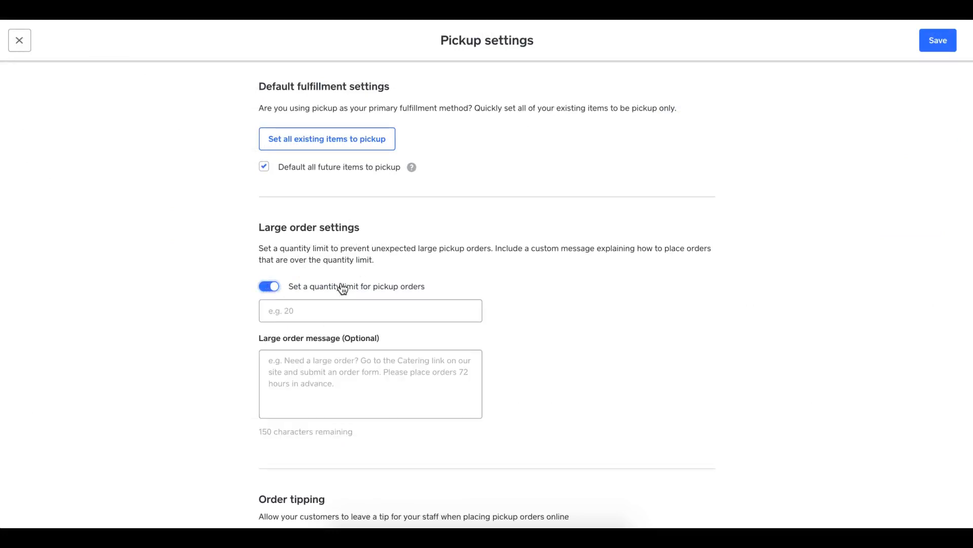
pyautogui.click(339, 306)
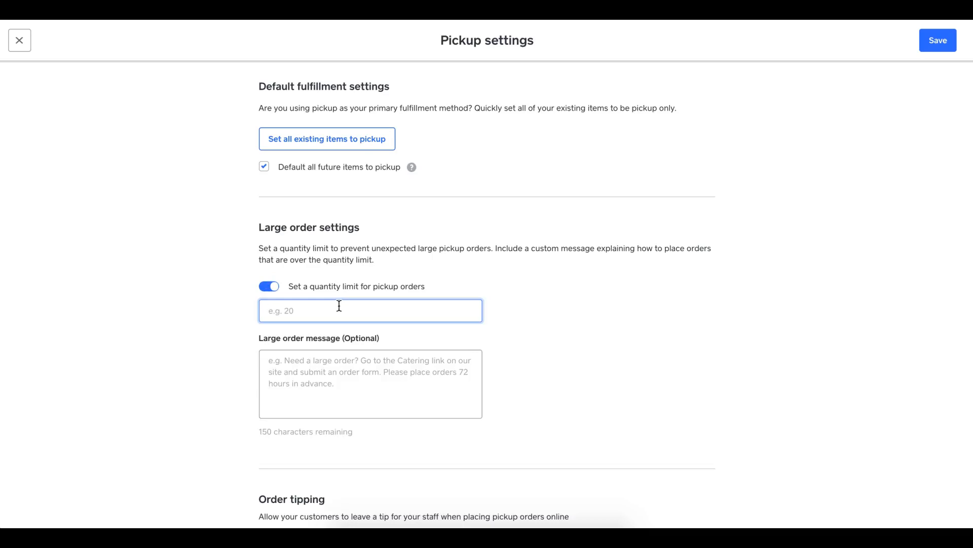
pyautogui.write('15')
# - Enter the large order message "For online orders above 15 items, please call the store." and save the pickup settings
pyautogui.click(361, 360)
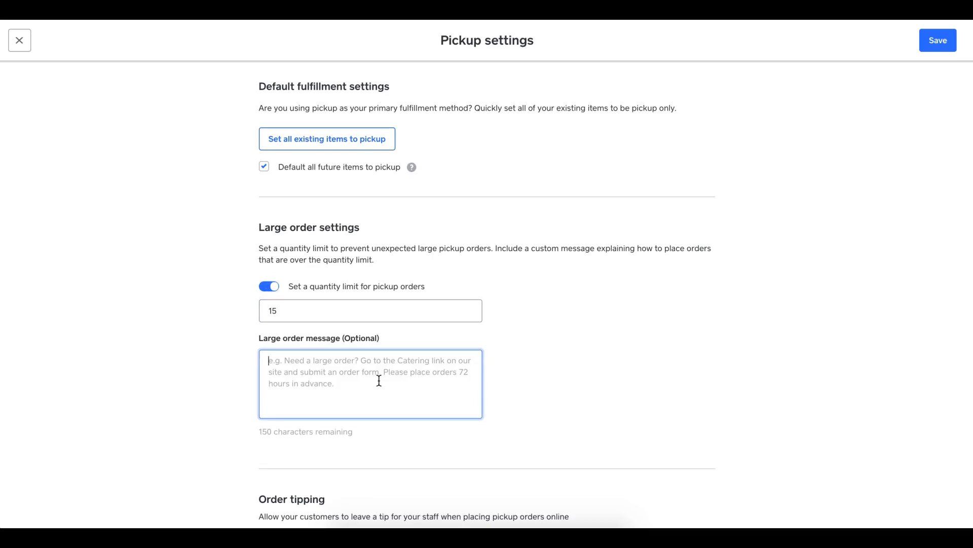
pyautogui.write('For online orders above')
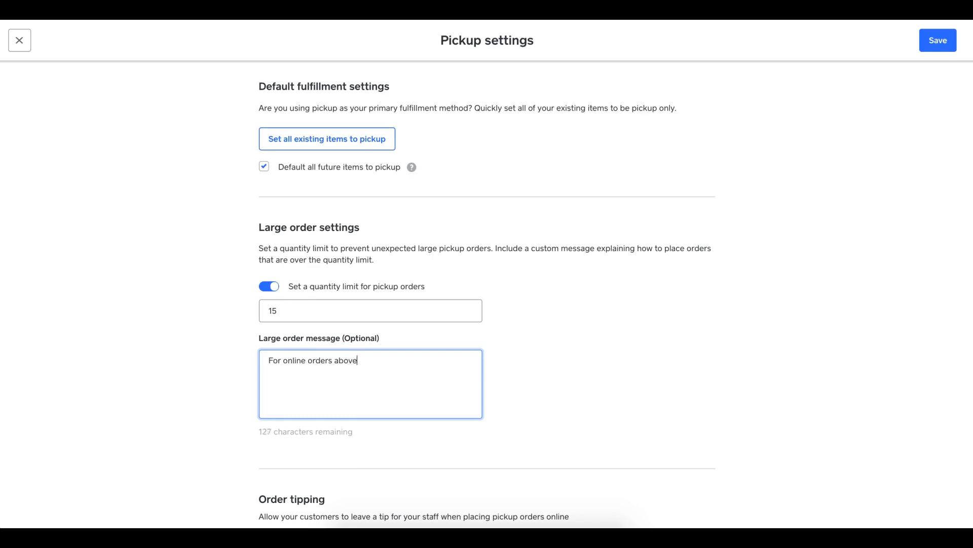
pyautogui.write(' 15 items, please call the store.')
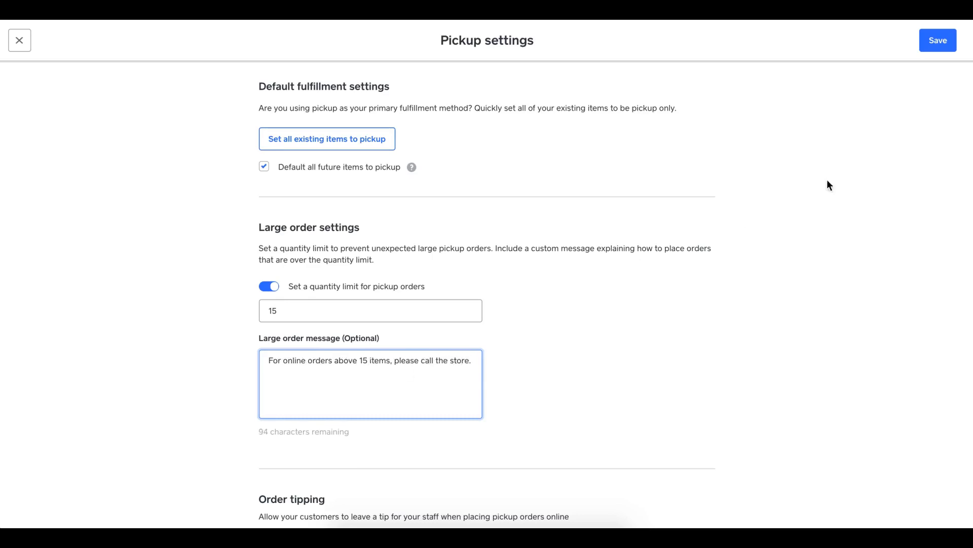
pyautogui.scroll(-1, 615, 282)
pyautogui.click(615, 283)
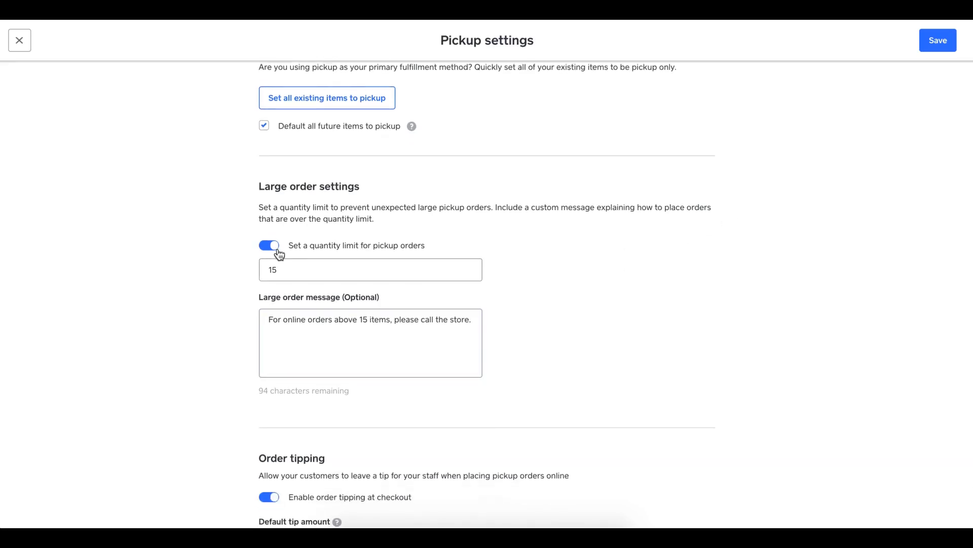
pyautogui.scroll(-1, 555, 262)
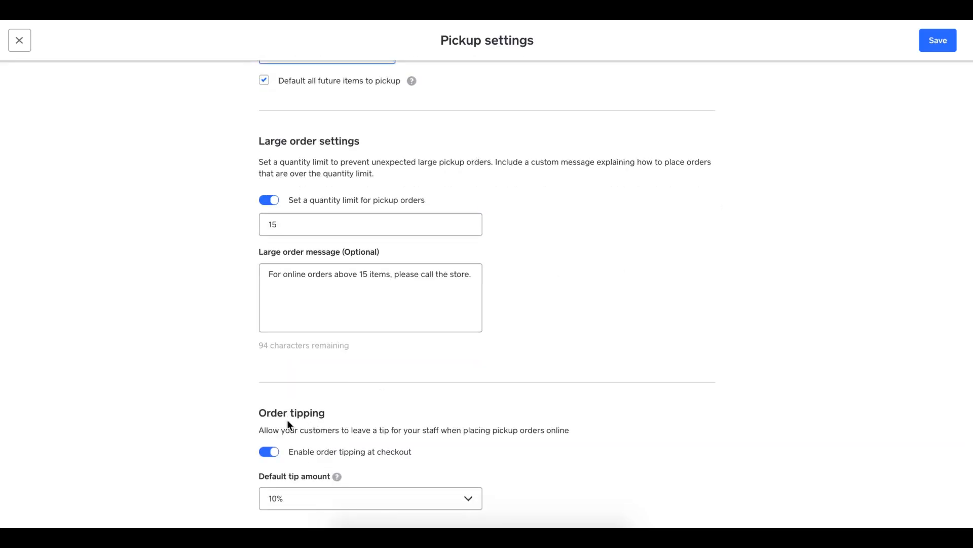
pyautogui.doubleClick(306, 413)
pyautogui.click(939, 44)
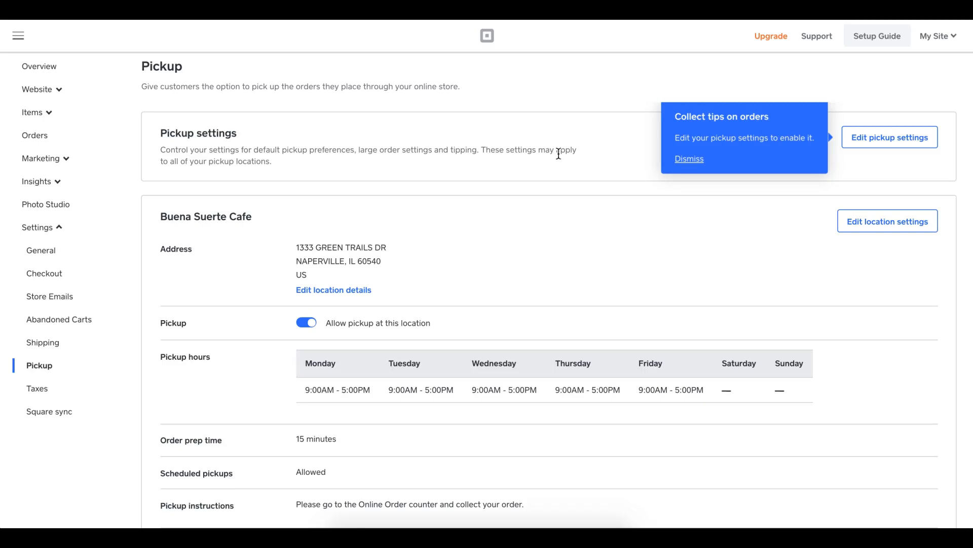
# - Open the advanced checkout settings, review the checkout mode and checkout options, and save them
pyautogui.click(44, 277)
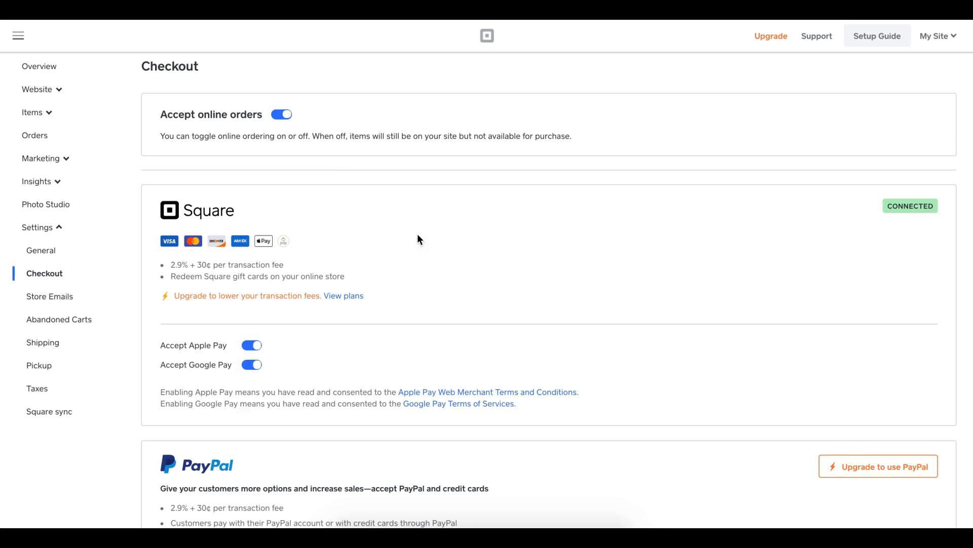
pyautogui.scroll(-9, 419, 239)
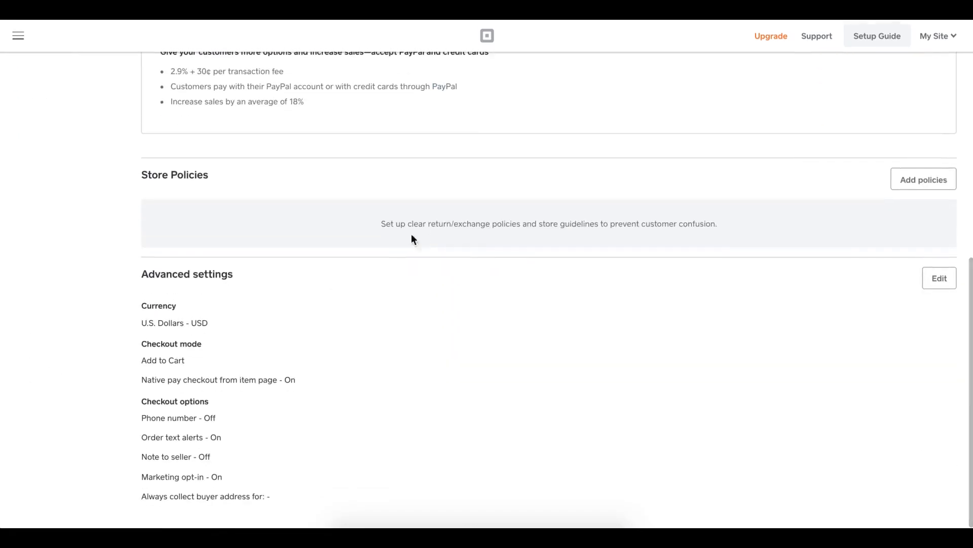
pyautogui.click(941, 278)
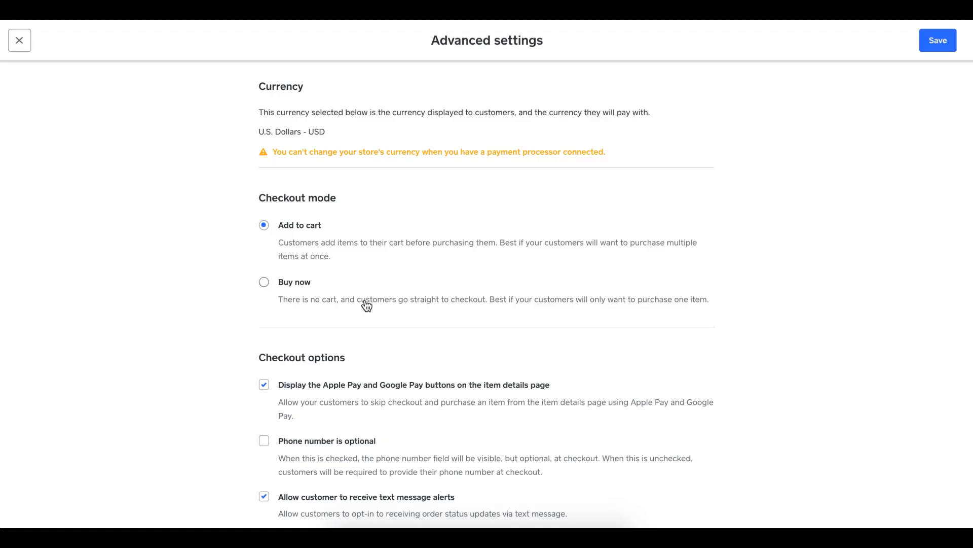
pyautogui.scroll(-4, 366, 304)
pyautogui.scroll(-1, 366, 305)
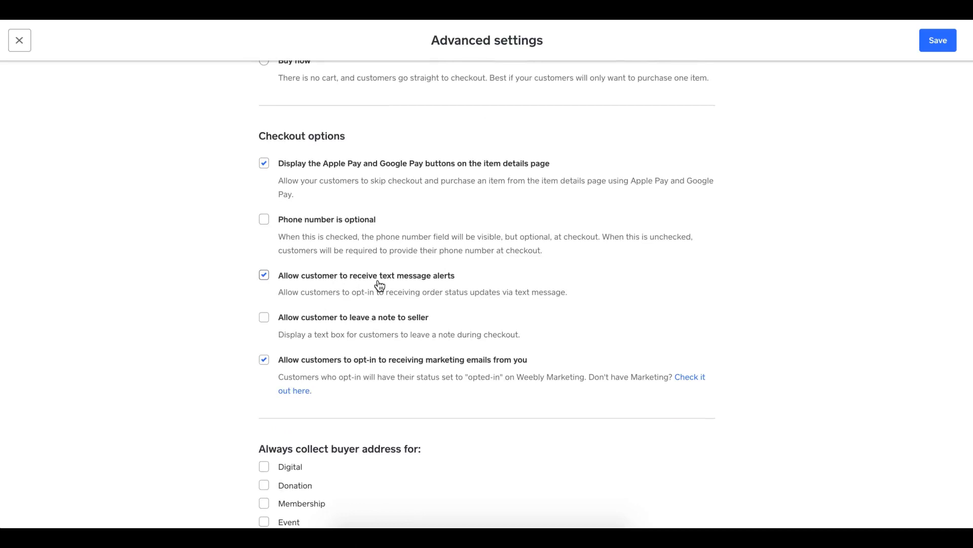
pyautogui.scroll(2, 616, 251)
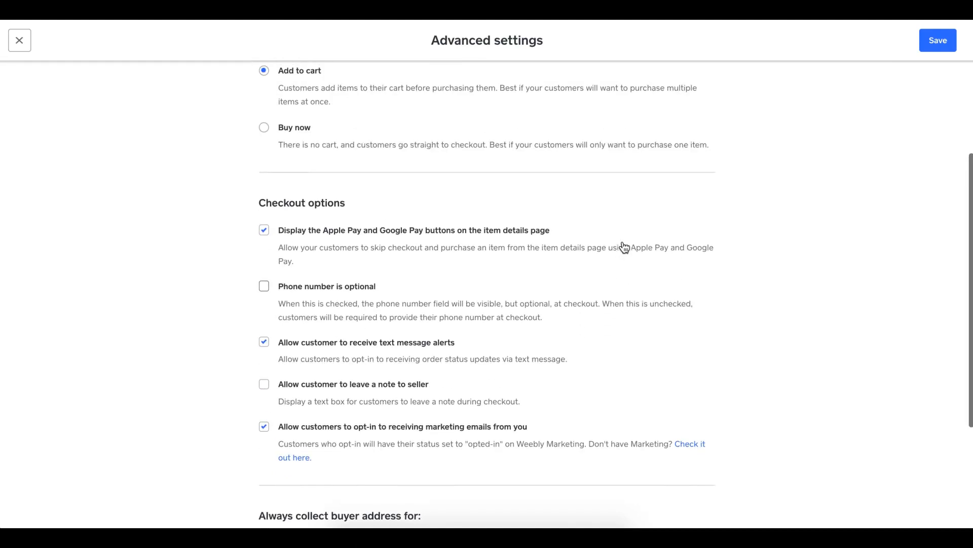
pyautogui.click(941, 40)
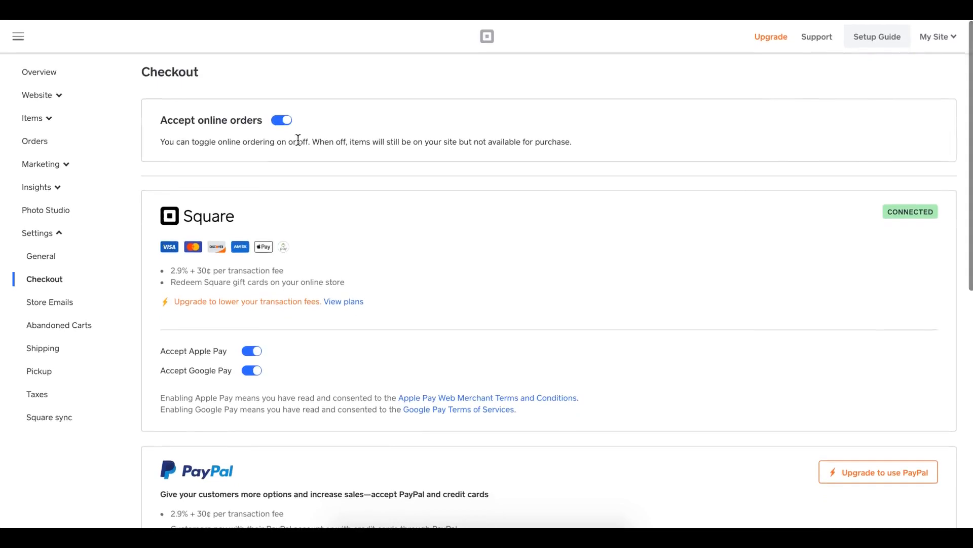
# - Open the website setup, review the site features and continue with the preselected ones
pyautogui.click(59, 96)
pyautogui.click(53, 121)
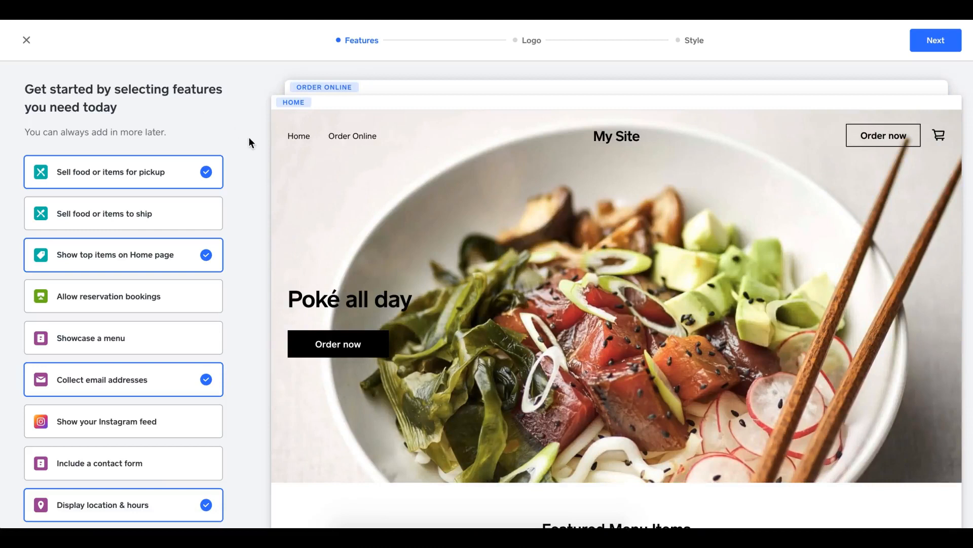
pyautogui.scroll(-1, 249, 137)
pyautogui.scroll(1, 249, 138)
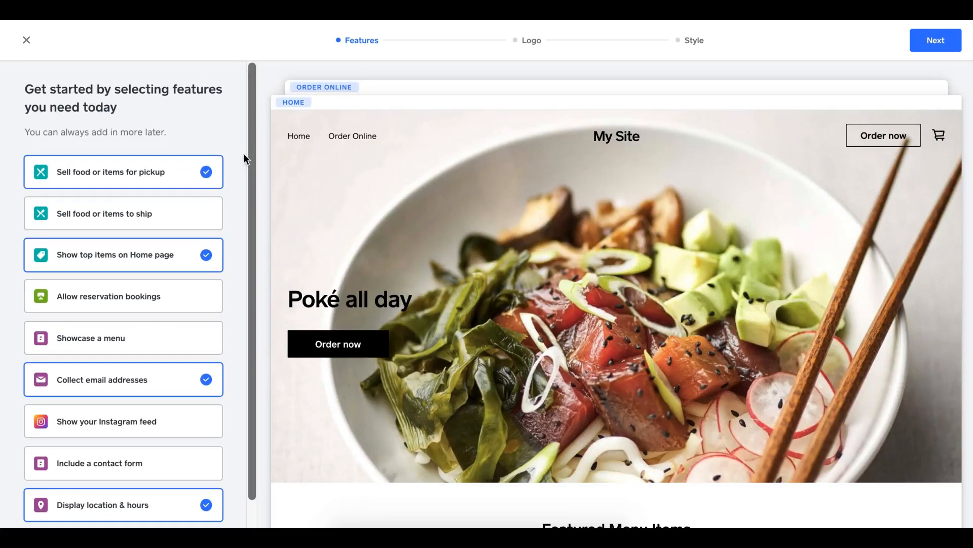
pyautogui.scroll(-2, 243, 153)
pyautogui.scroll(2, 244, 153)
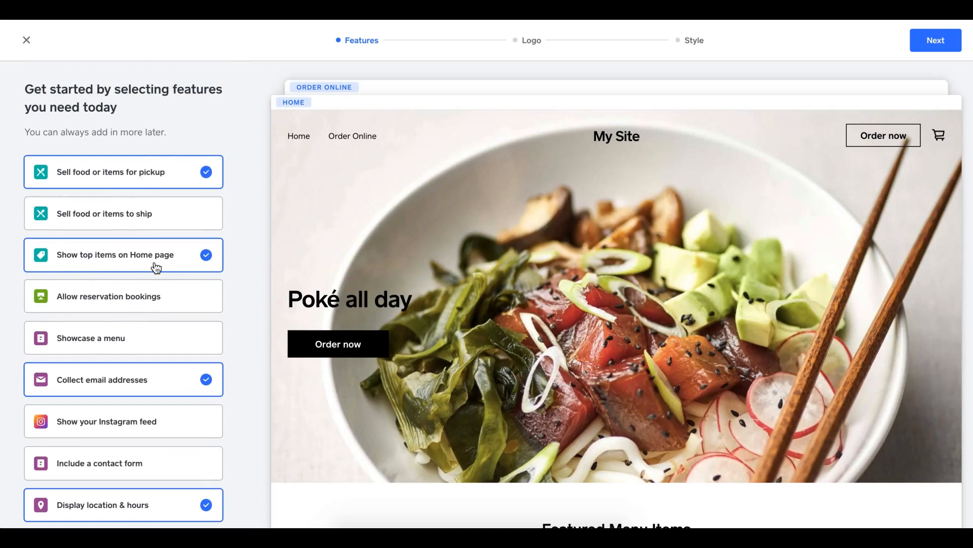
pyautogui.scroll(-2, 239, 248)
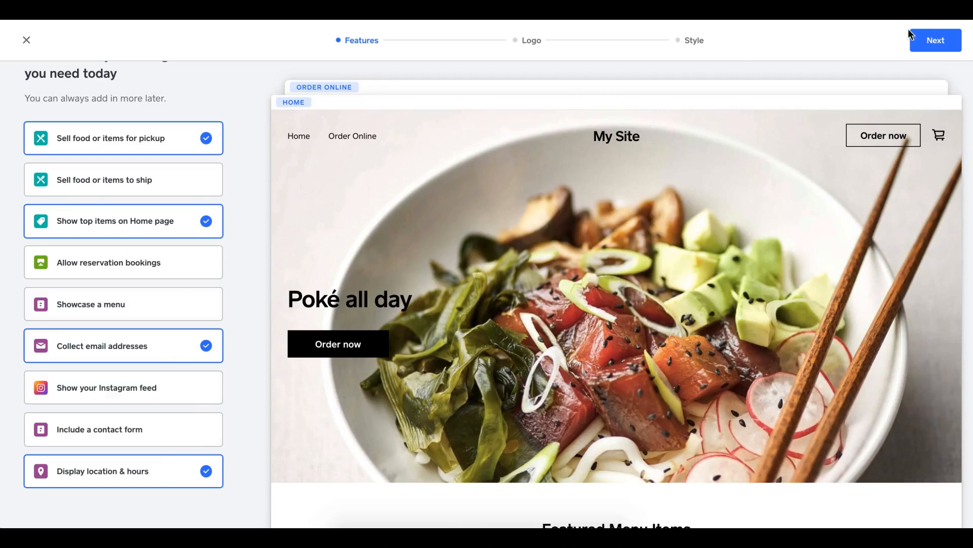
pyautogui.click(936, 41)
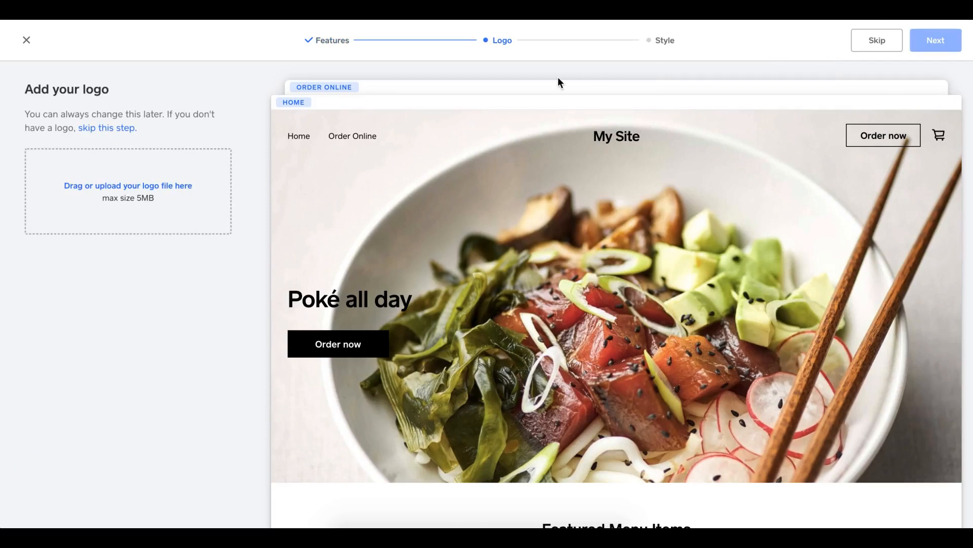
# - Skip adding a logo and finish the site setup with the Modern font and black color
pyautogui.click(109, 133)
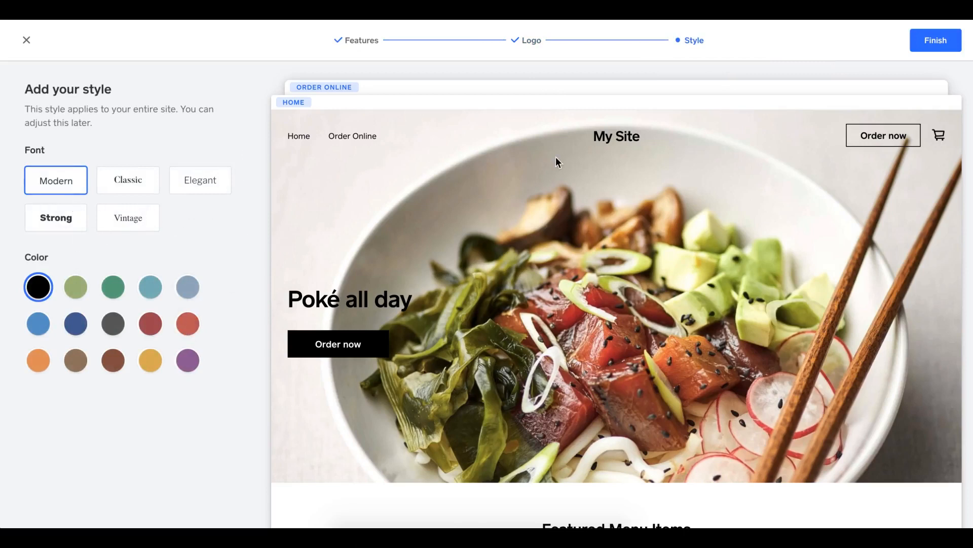
pyautogui.click(938, 41)
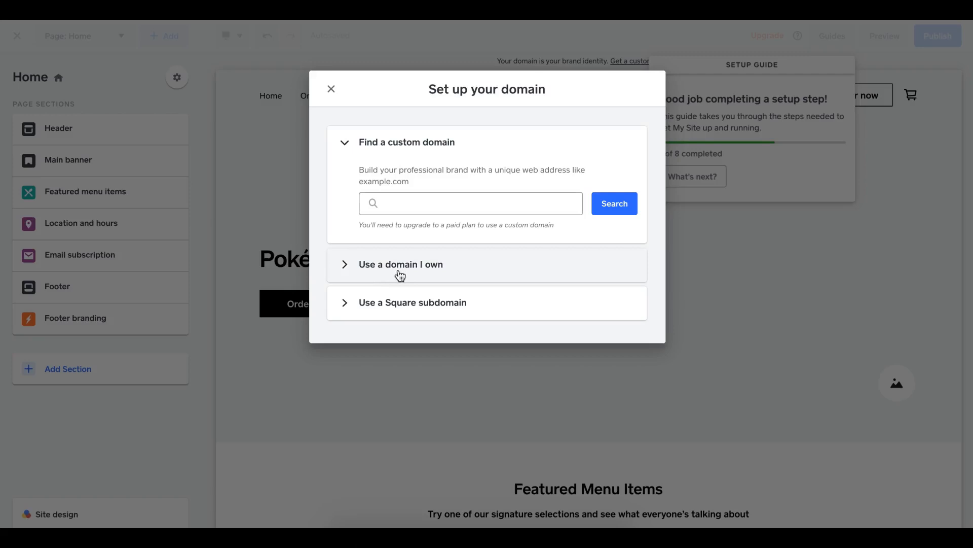
# - Connect the free Square subdomain BuenaSuerteCafe12 to the site and close the domain setup
pyautogui.click(393, 303)
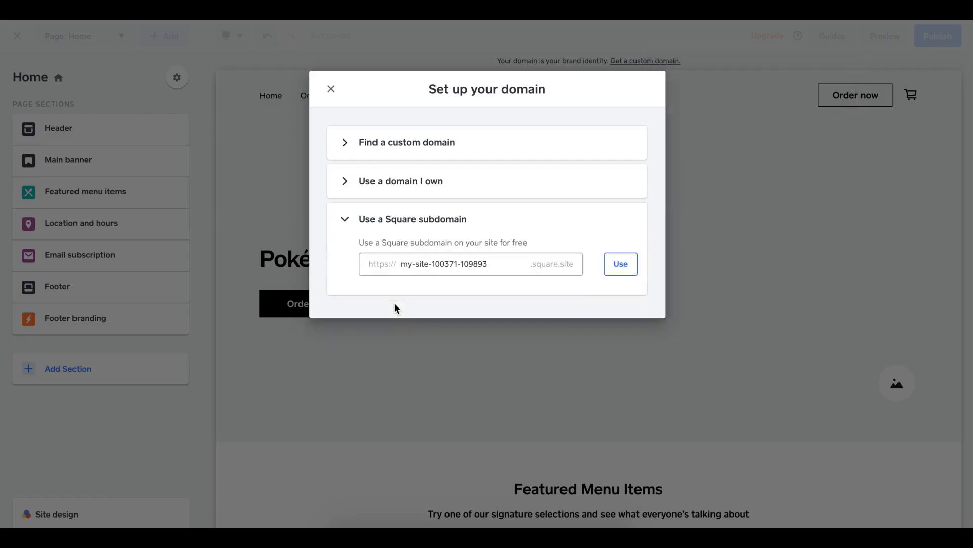
pyautogui.click(490, 261)
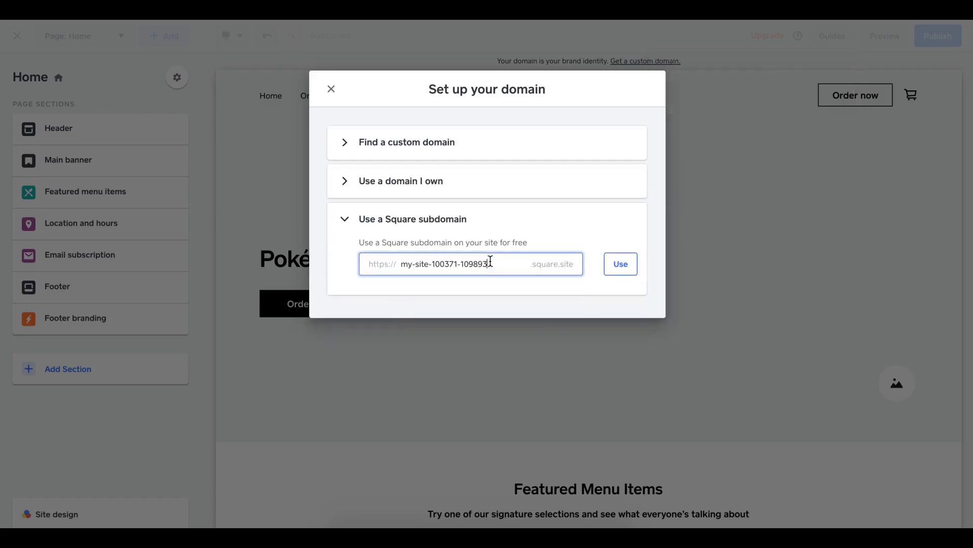
pyautogui.moveTo(490, 261); pyautogui.dragTo(401, 264)
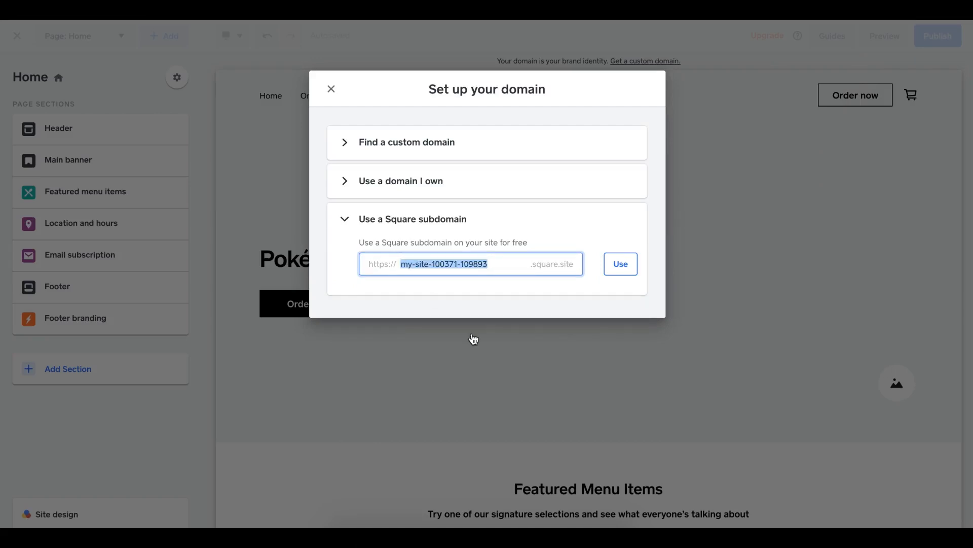
pyautogui.write('my')
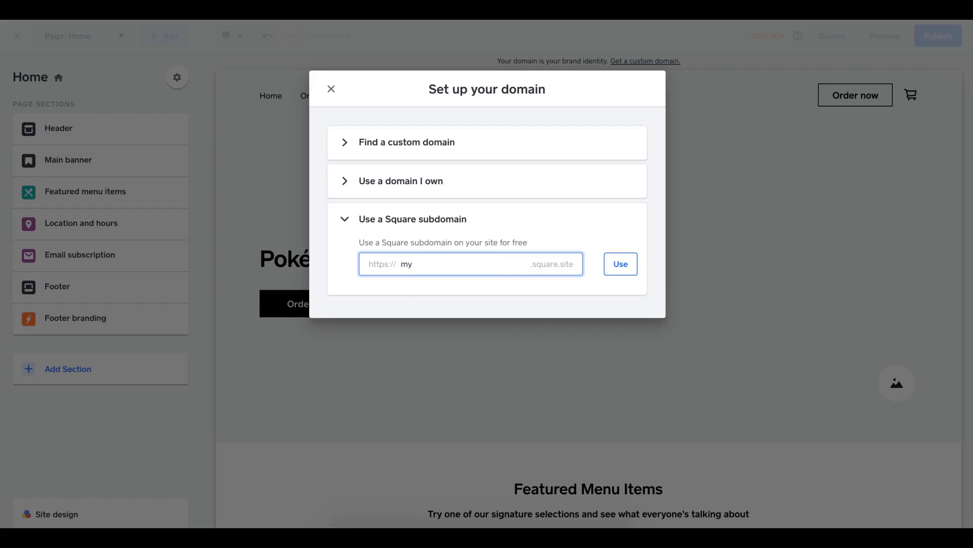
pyautogui.press('BackSpace')
pyautogui.press('BackSpace')
pyautogui.write('BuenaSuerteCafe12')
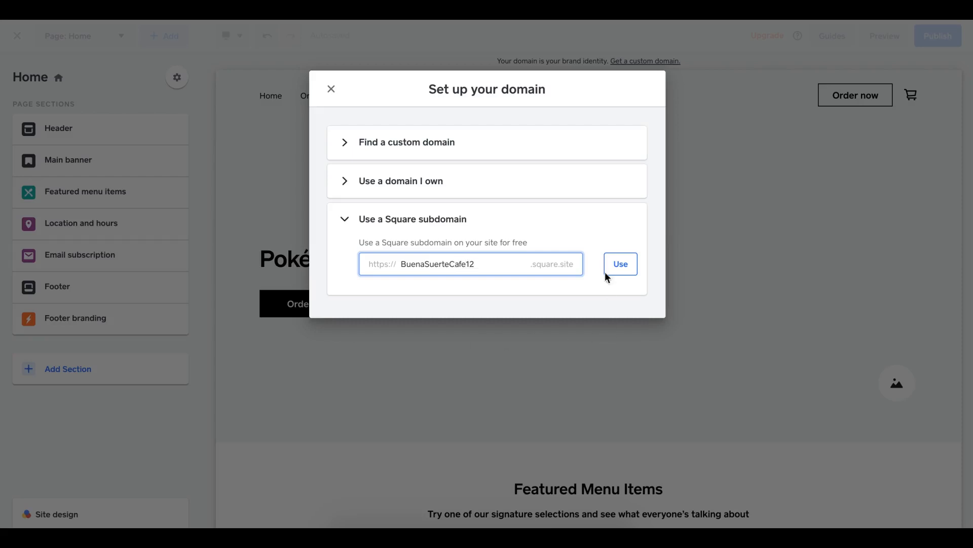
pyautogui.click(622, 265)
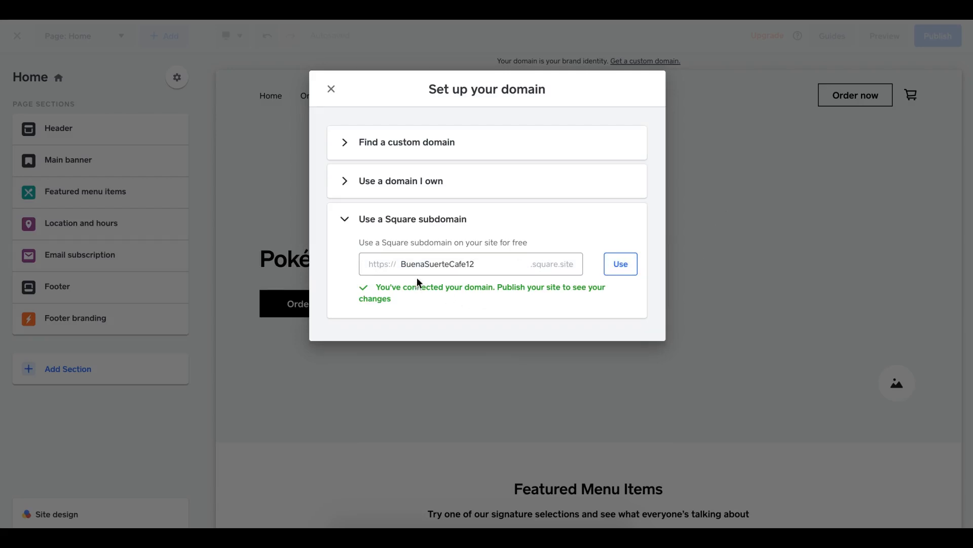
pyautogui.click(331, 90)
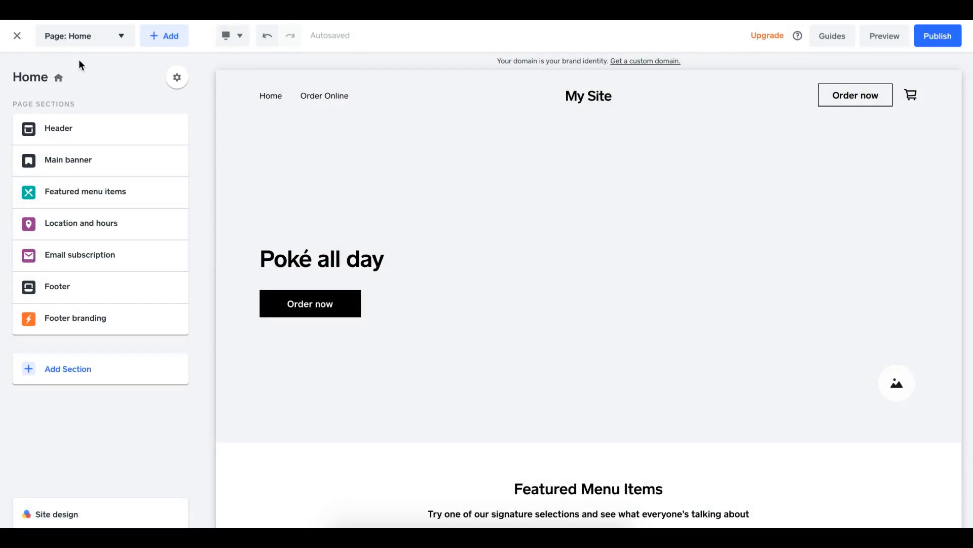
# - Open the Order Online page for editing and review its item list across the Lunch Menu, Sides and Drinks categories
pyautogui.click(83, 38)
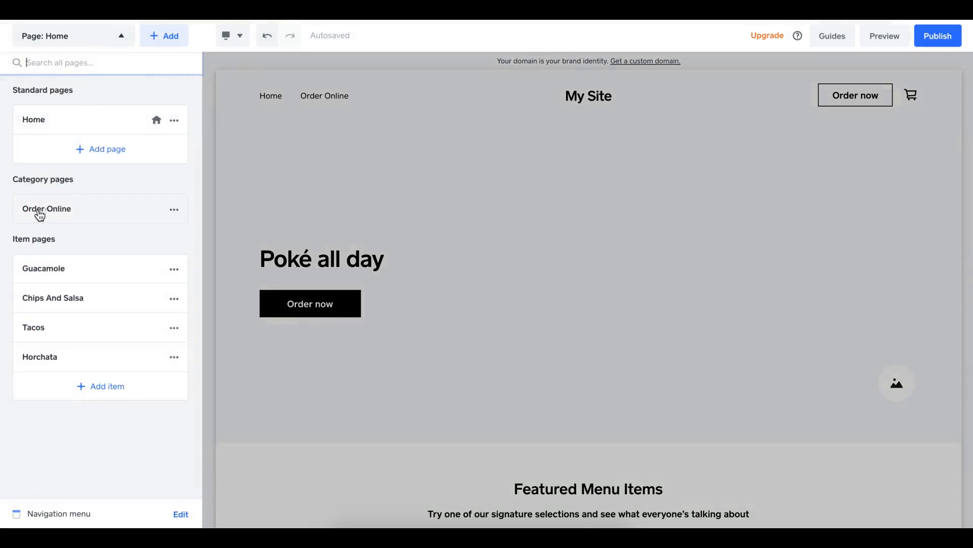
pyautogui.click(90, 209)
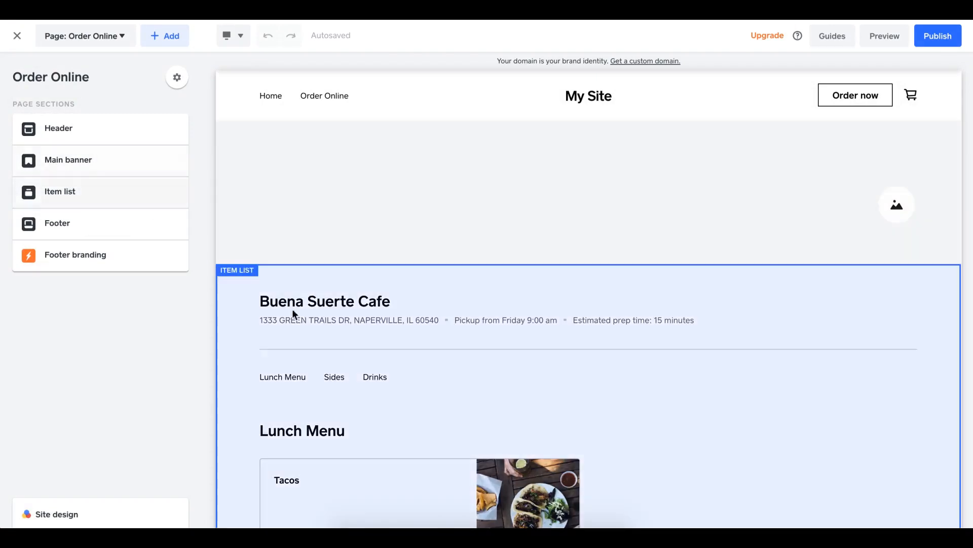
pyautogui.scroll(-1, 353, 159)
pyautogui.scroll(-1, 353, 160)
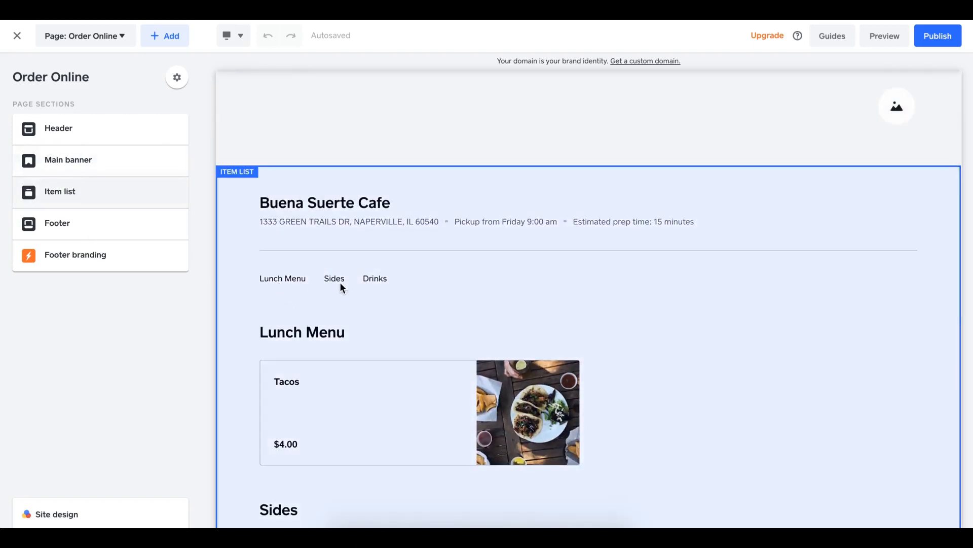
pyautogui.scroll(-3, 467, 287)
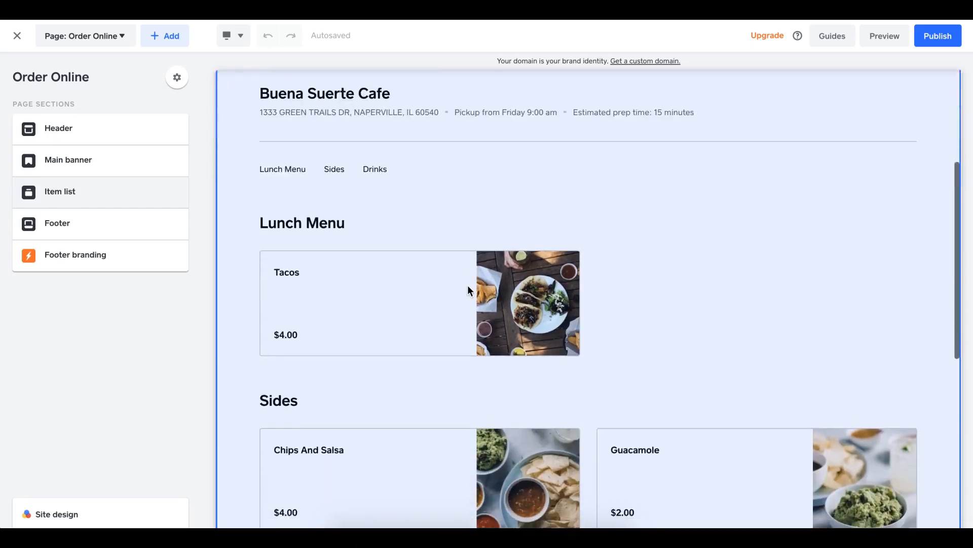
pyautogui.scroll(-2, 343, 254)
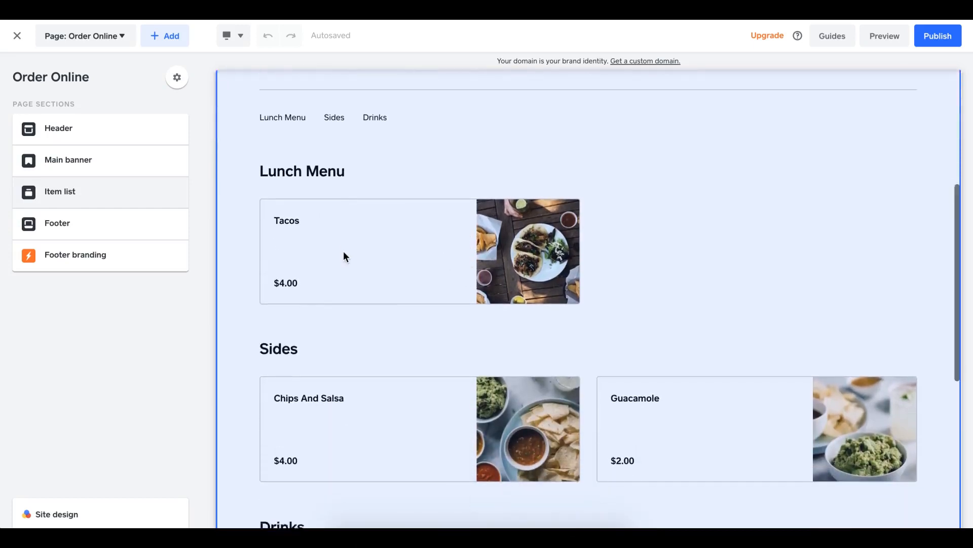
pyautogui.scroll(-3, 401, 359)
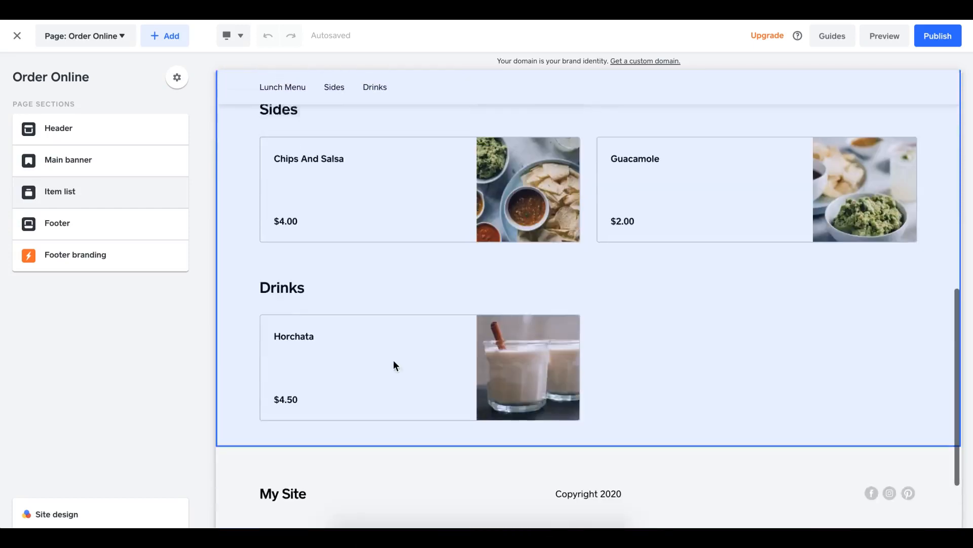
pyautogui.scroll(2, 510, 355)
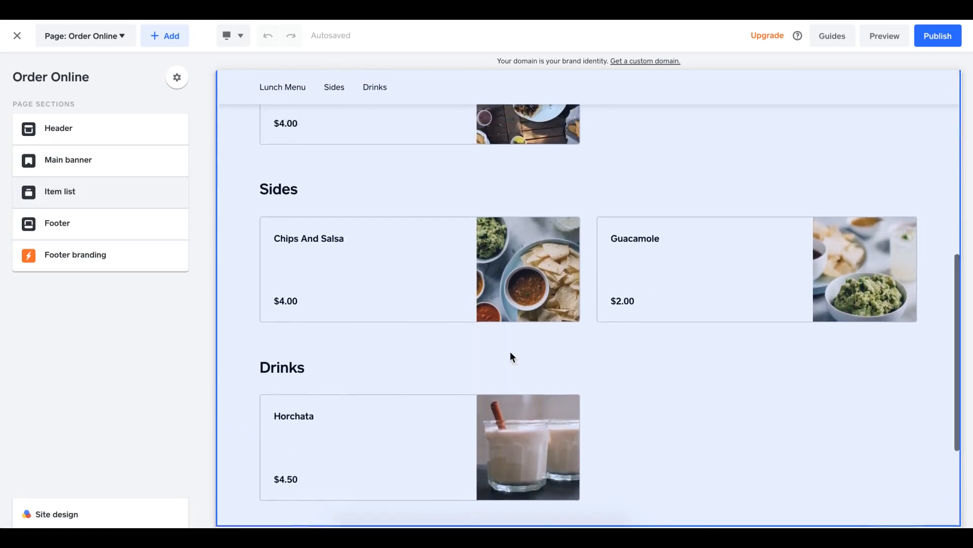
pyautogui.scroll(1, 510, 355)
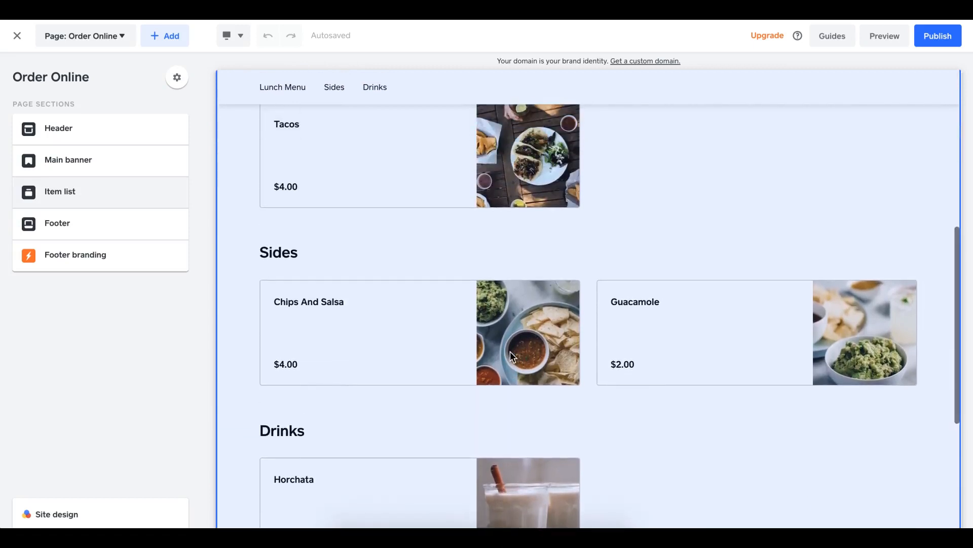
pyautogui.scroll(1, 625, 277)
pyautogui.scroll(-3, 675, 205)
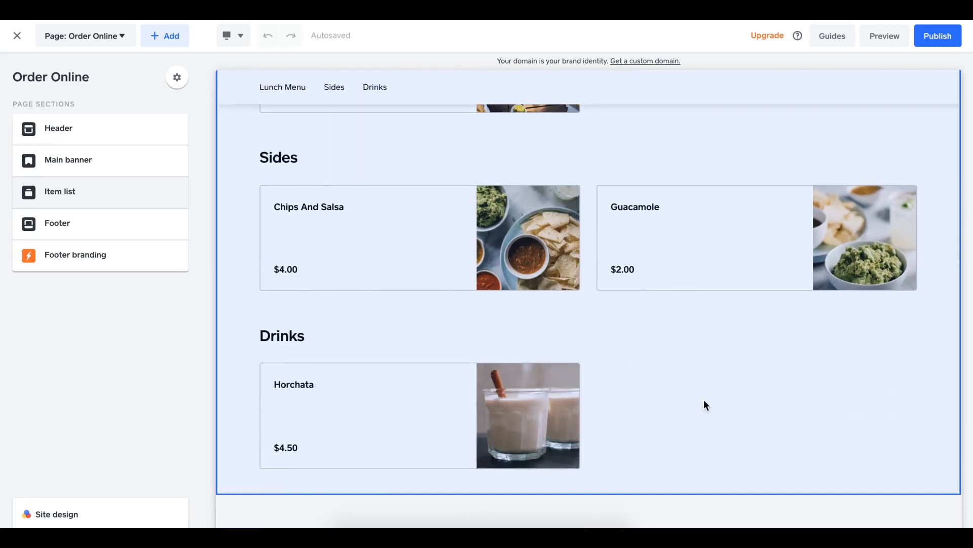
pyautogui.scroll(9, 705, 404)
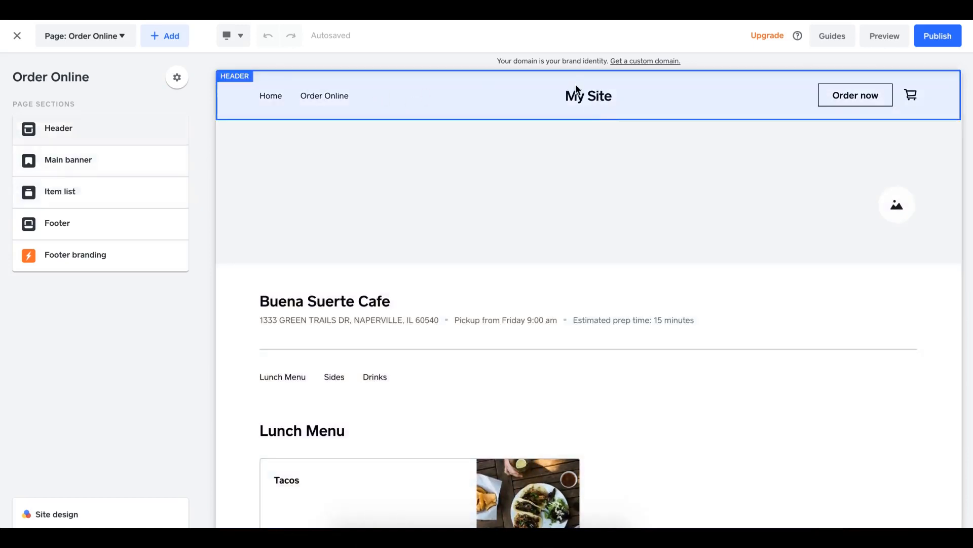
# - Replace the site title in the page header with "Buena Suerte Cafe"
pyautogui.click(501, 91)
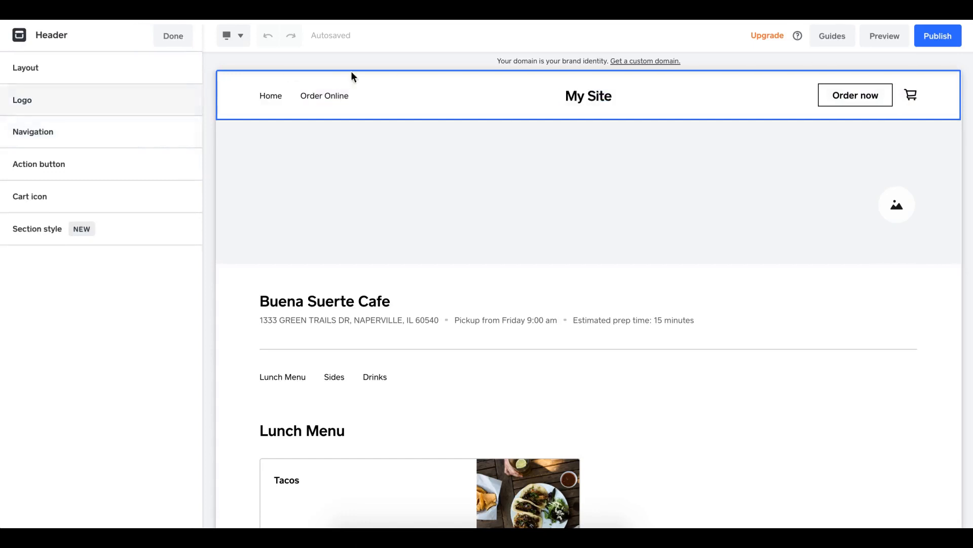
pyautogui.click(582, 96)
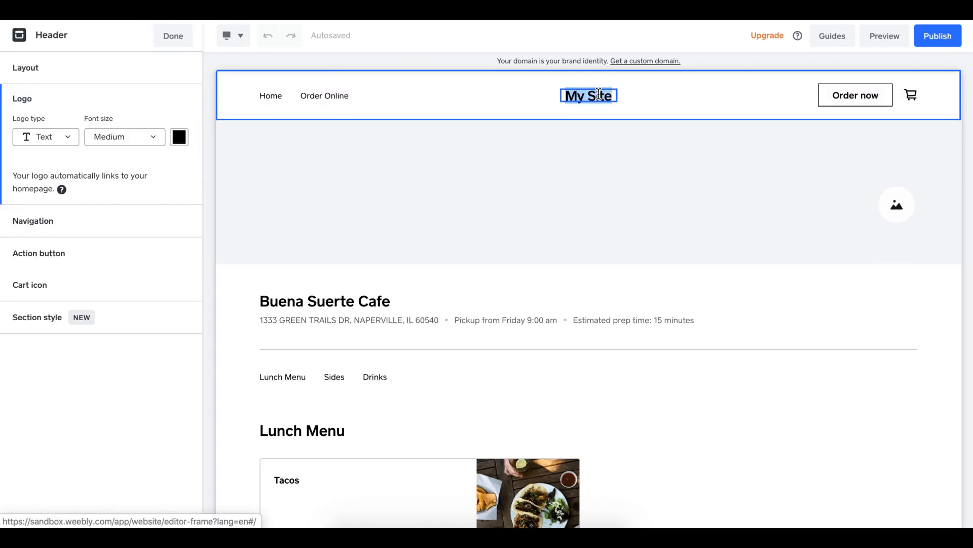
pyautogui.click(612, 96)
pyautogui.press('BackSpace')
pyautogui.press('BackSpace')
pyautogui.press('BackSpace')
pyautogui.press('BackSpace')
pyautogui.press('BackSpace')
pyautogui.press('BackSpace')
pyautogui.press('BackSpace')
pyautogui.write('Buena Su')
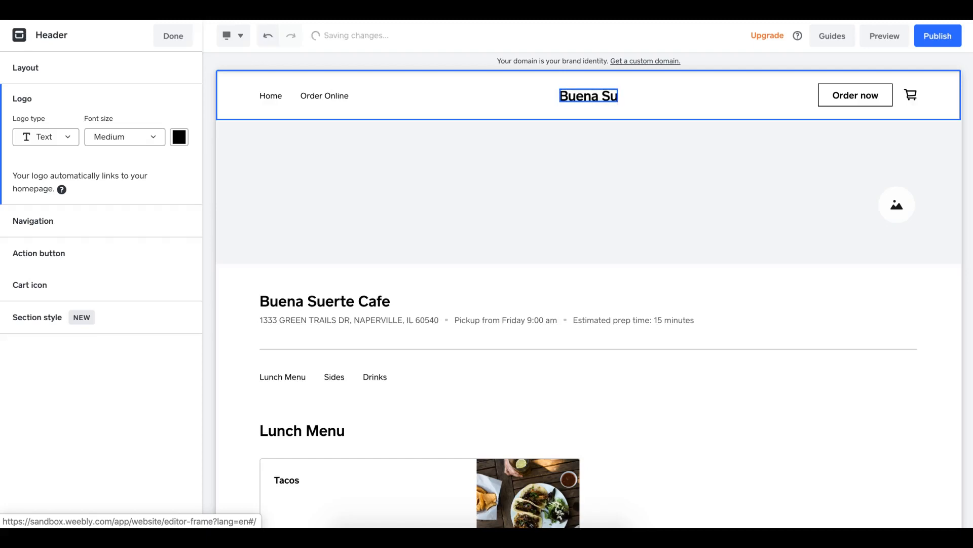
pyautogui.write('erte Cafe')
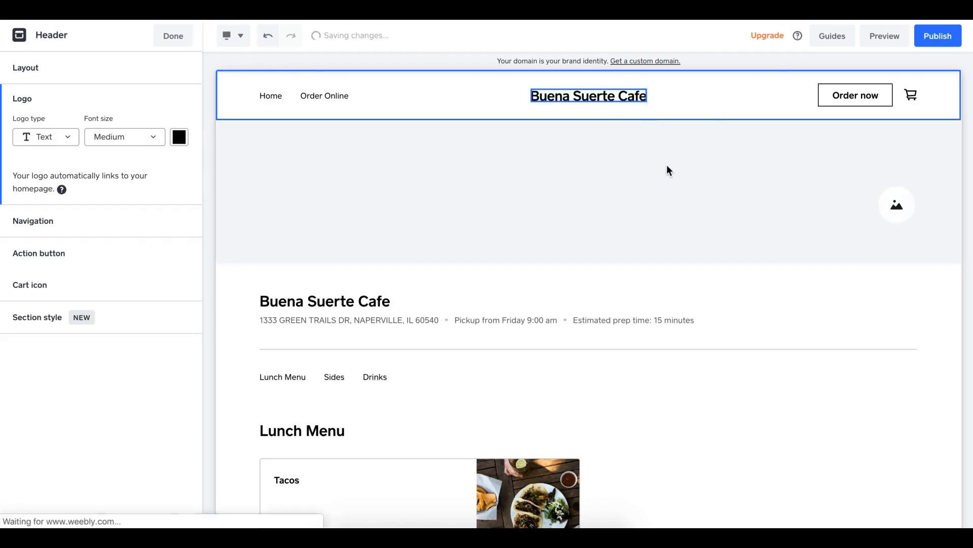
pyautogui.click(667, 166)
pyautogui.click(714, 106)
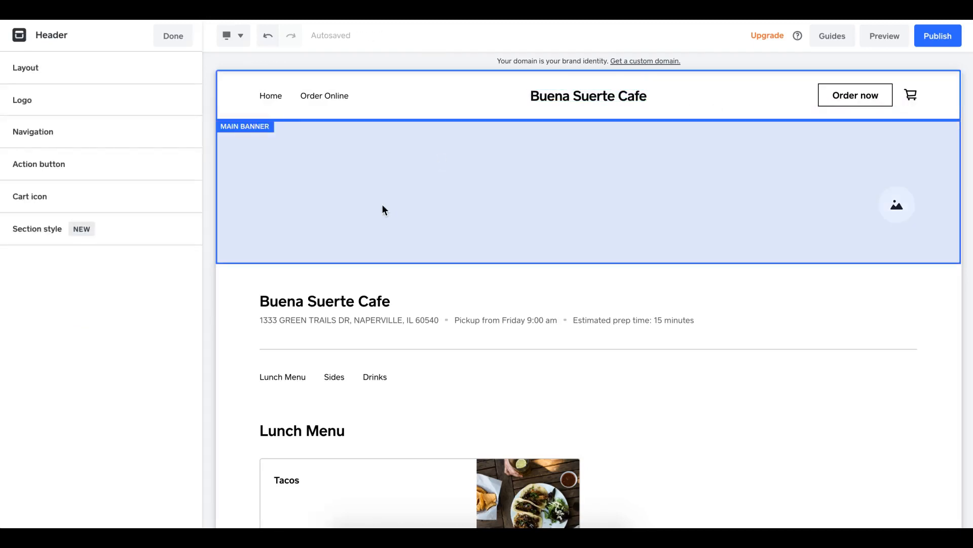
# - Search the free photos for "tacos", set the red neon TACOS sign as the main banner's background image and finish editing the banner
pyautogui.click(543, 208)
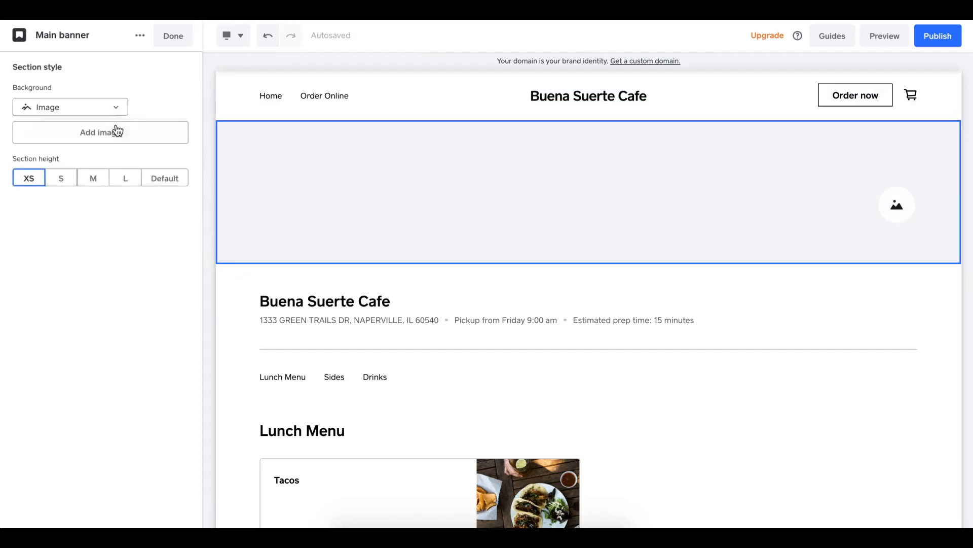
pyautogui.click(106, 133)
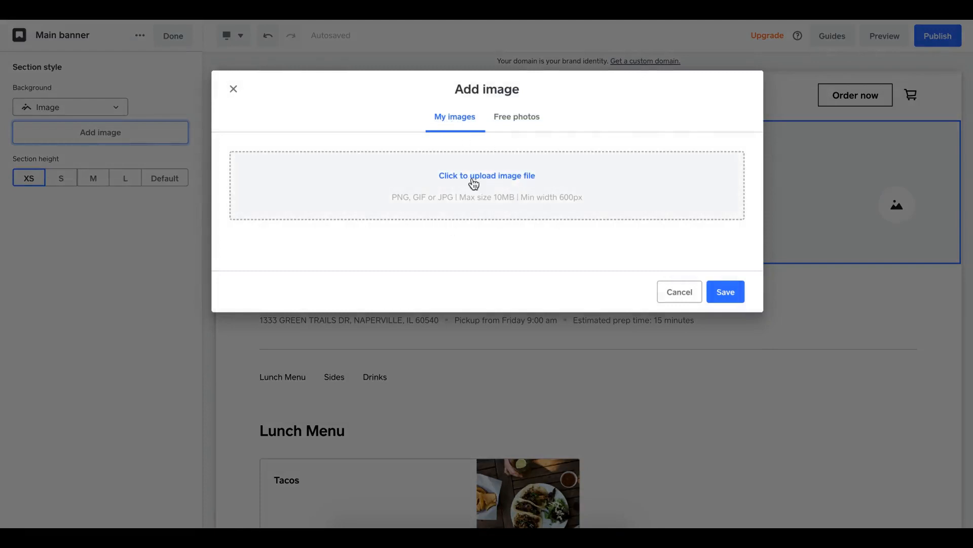
pyautogui.click(486, 176)
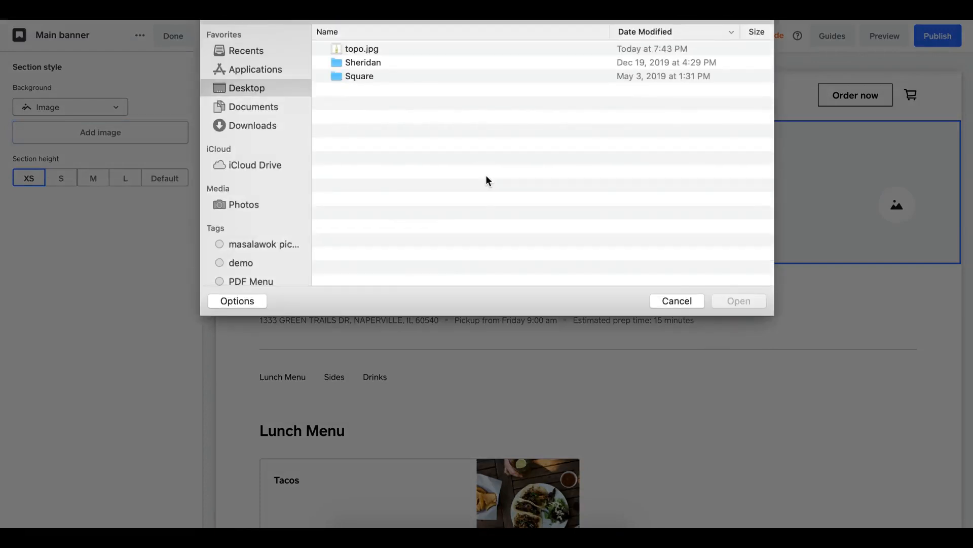
pyautogui.click(677, 302)
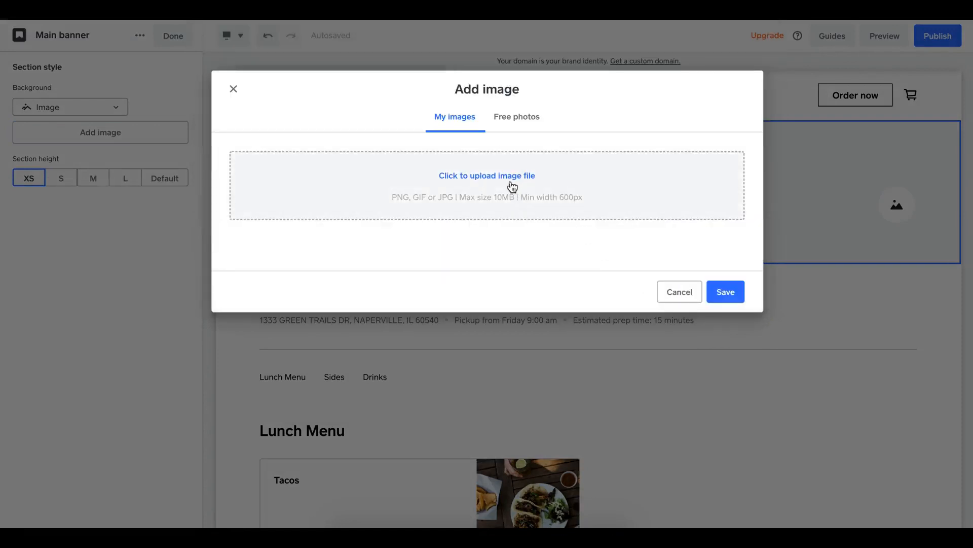
pyautogui.click(515, 119)
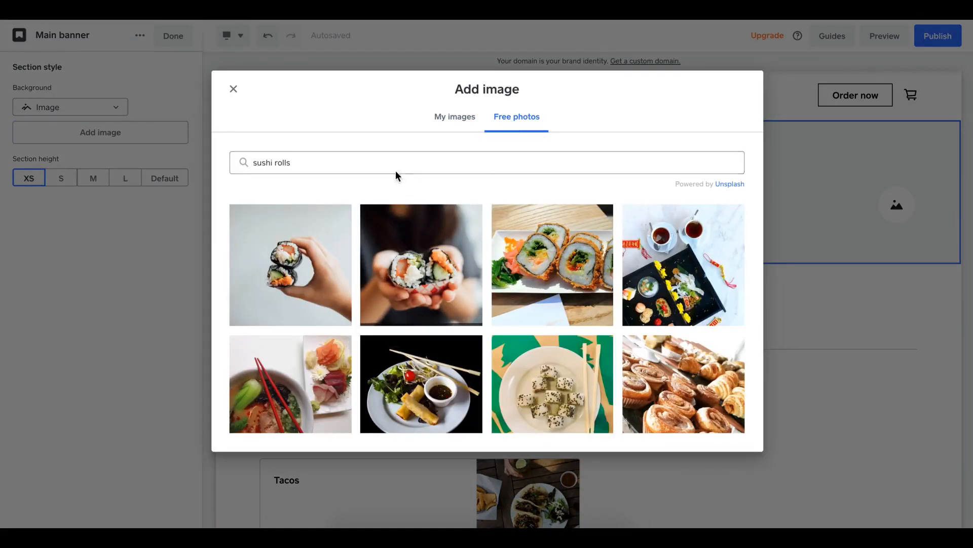
pyautogui.click(335, 164)
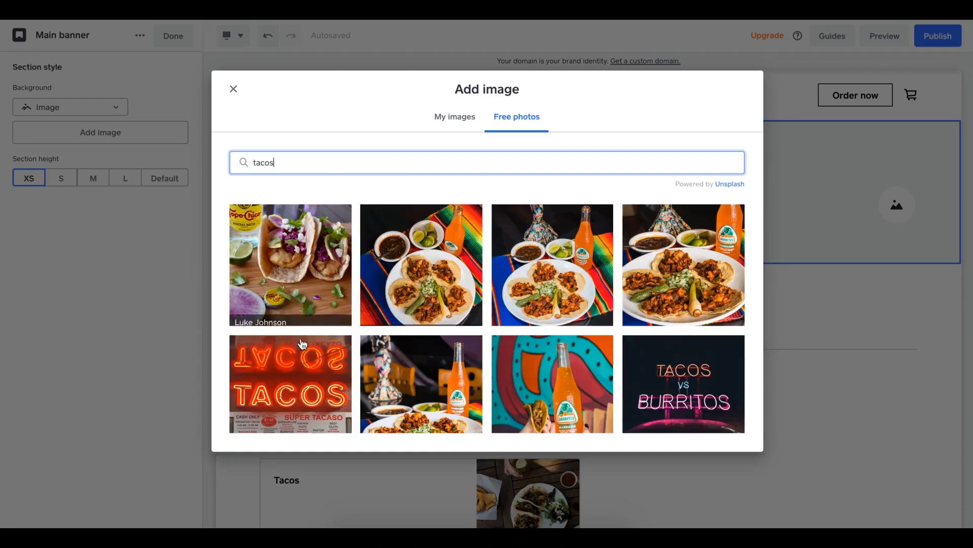
pyautogui.click(298, 384)
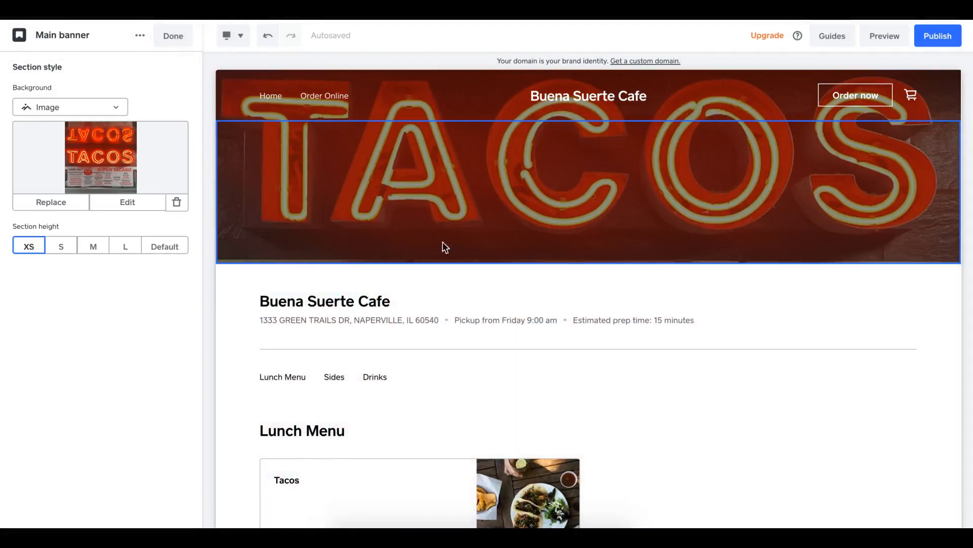
pyautogui.click(172, 36)
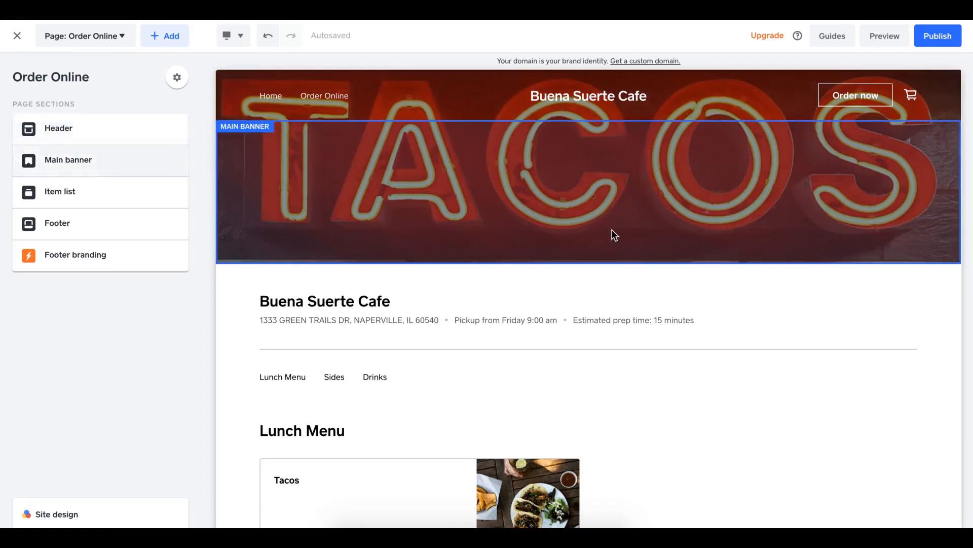
# - Look over the updated Order Online page and make it the site's homepage
pyautogui.scroll(-3, 394, 324)
pyautogui.scroll(-2, 393, 325)
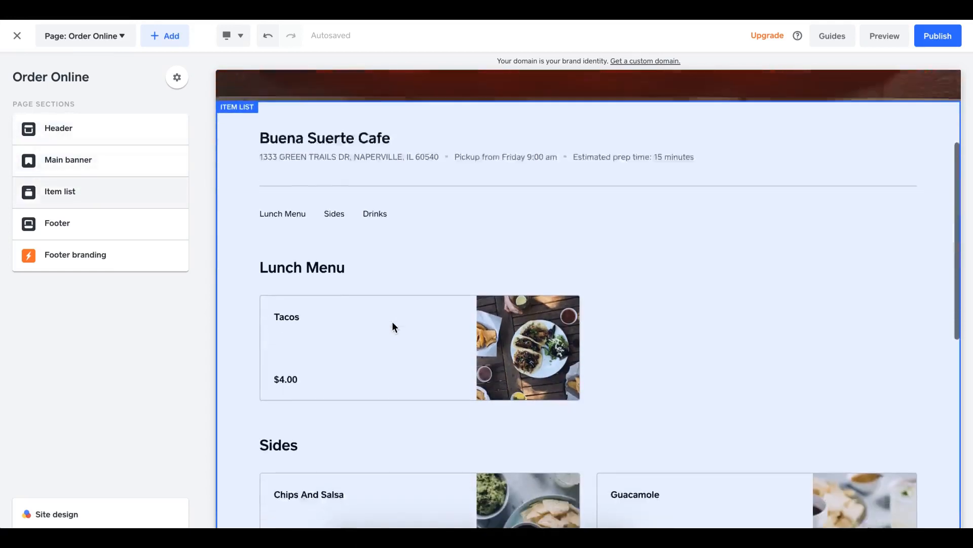
pyautogui.scroll(-8, 380, 342)
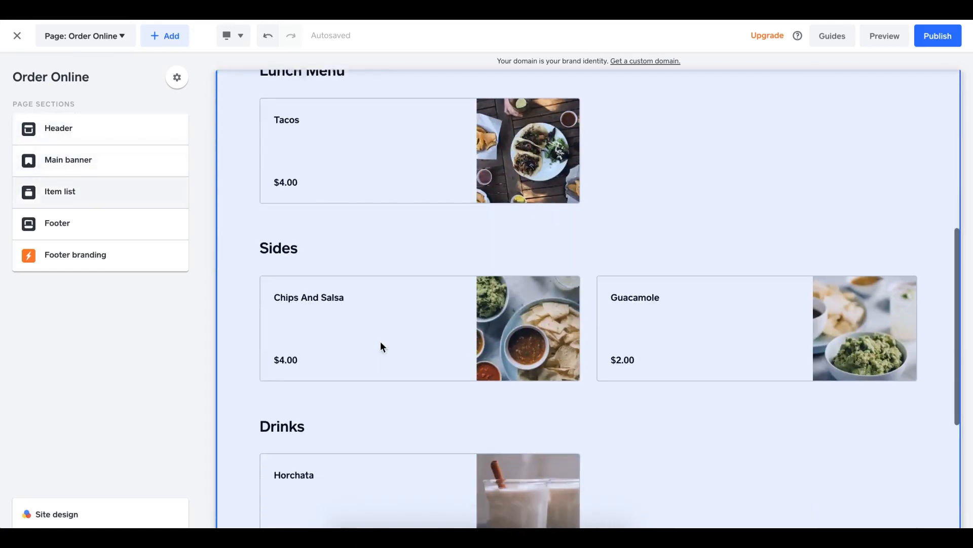
pyautogui.scroll(15, 381, 343)
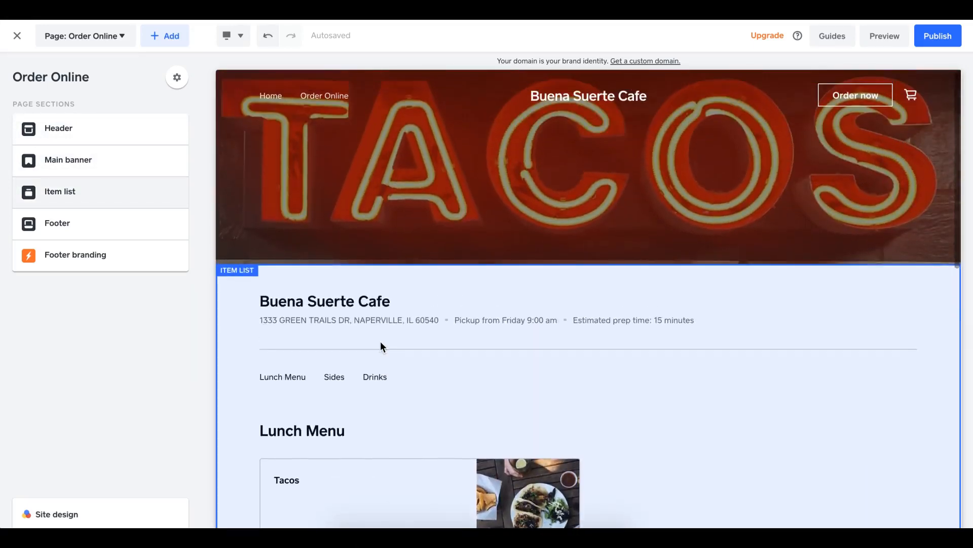
pyautogui.scroll(-2, 382, 347)
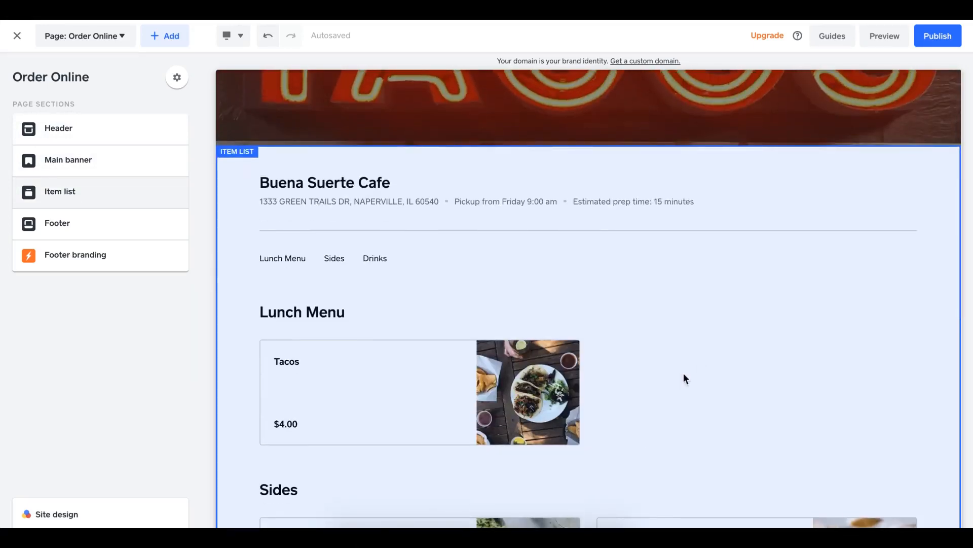
pyautogui.scroll(2, 378, 215)
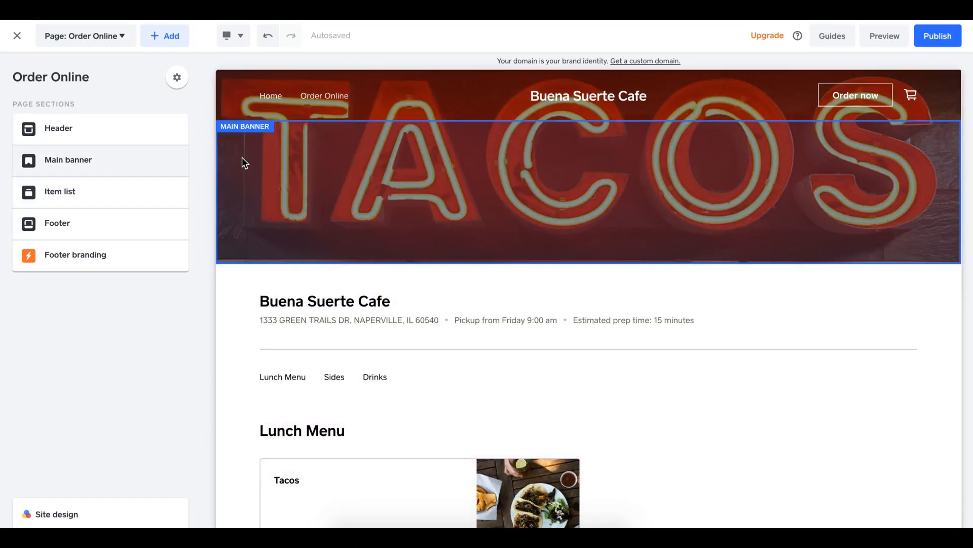
pyautogui.click(176, 77)
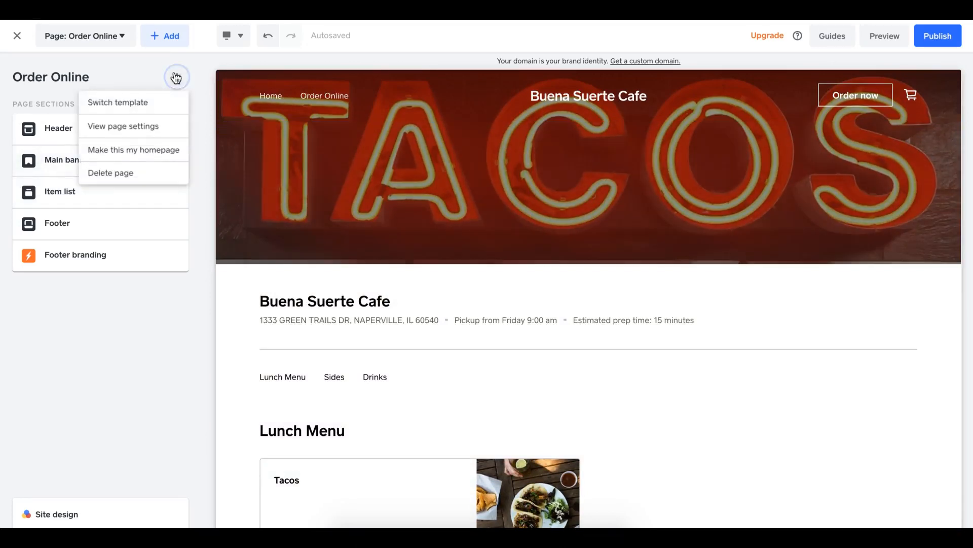
pyautogui.click(163, 158)
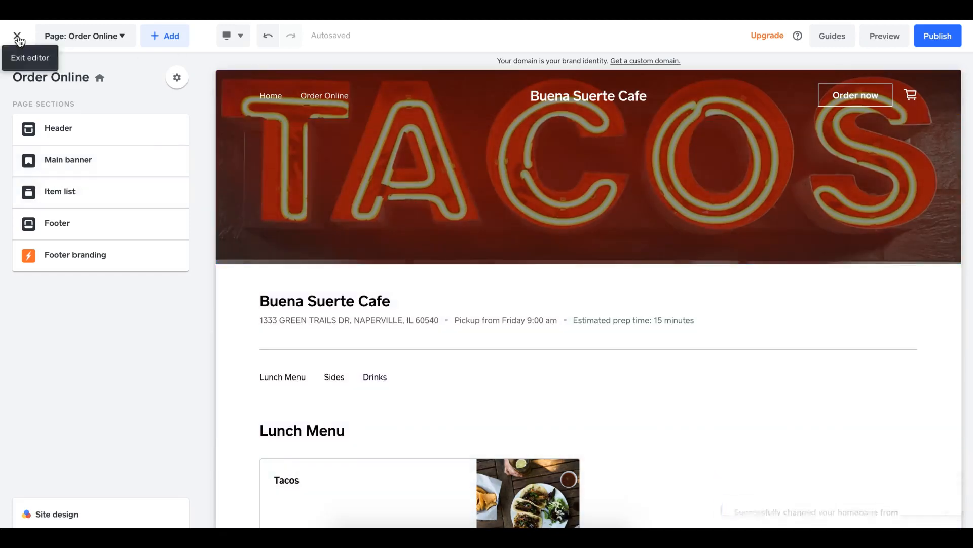
# - Exit the site editor and mark Burrito Bowl and Topo Chico as visible in the item library
pyautogui.click(17, 36)
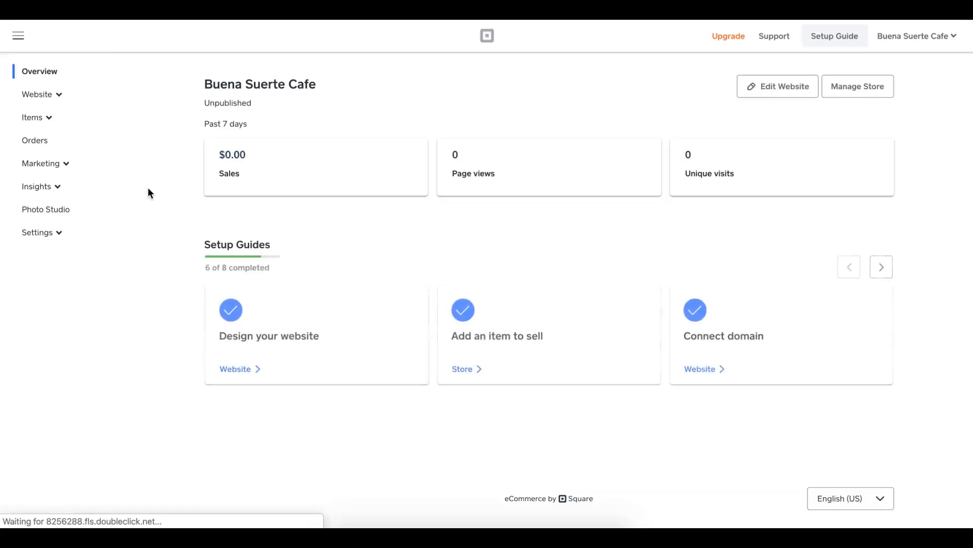
pyautogui.click(37, 123)
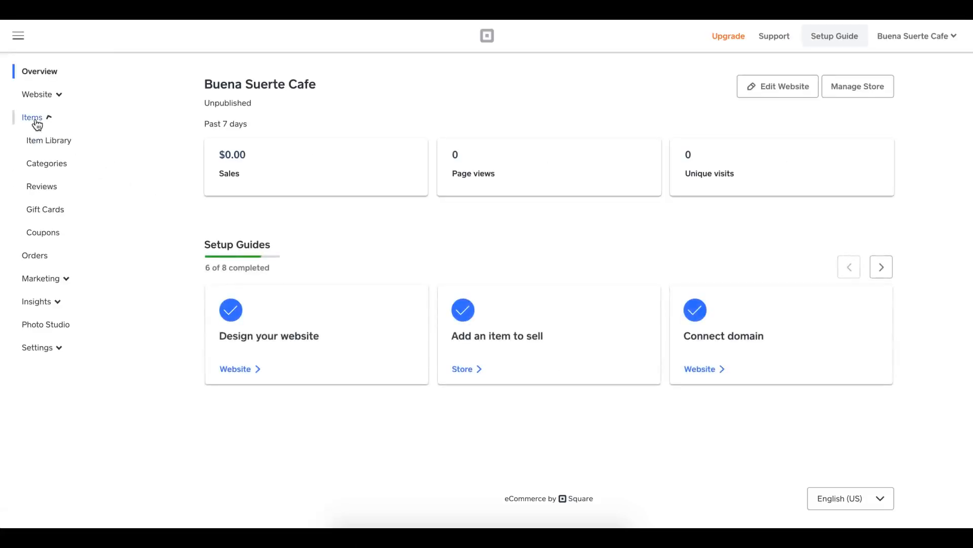
pyautogui.click(61, 144)
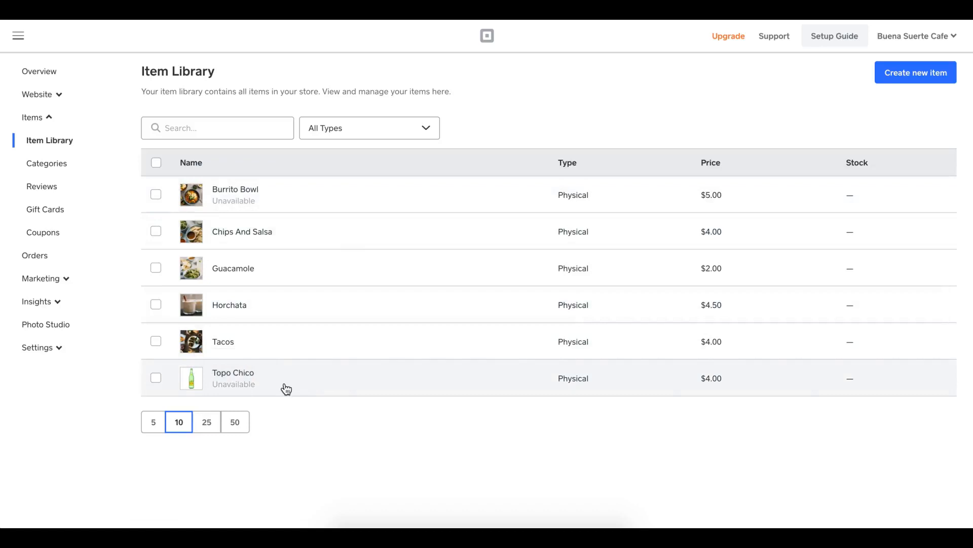
pyautogui.click(157, 196)
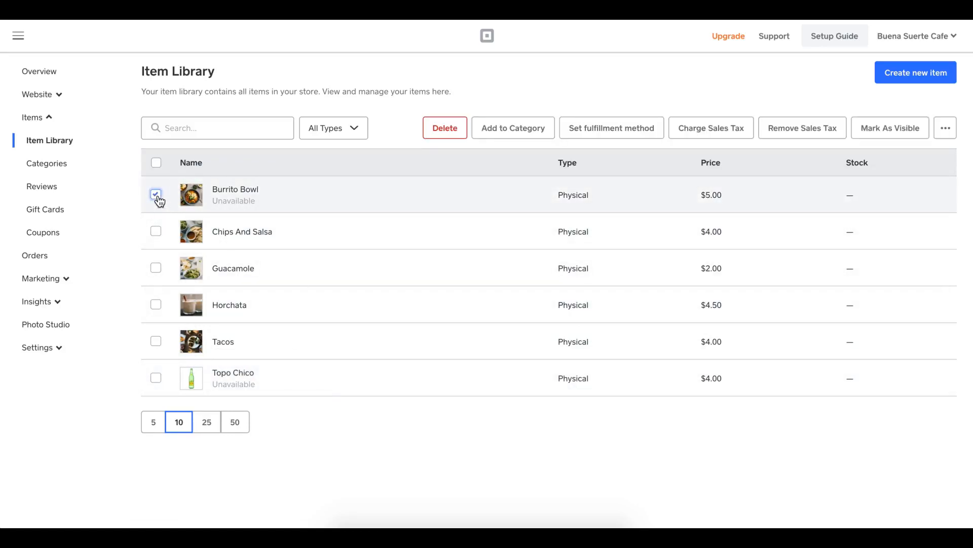
pyautogui.click(156, 377)
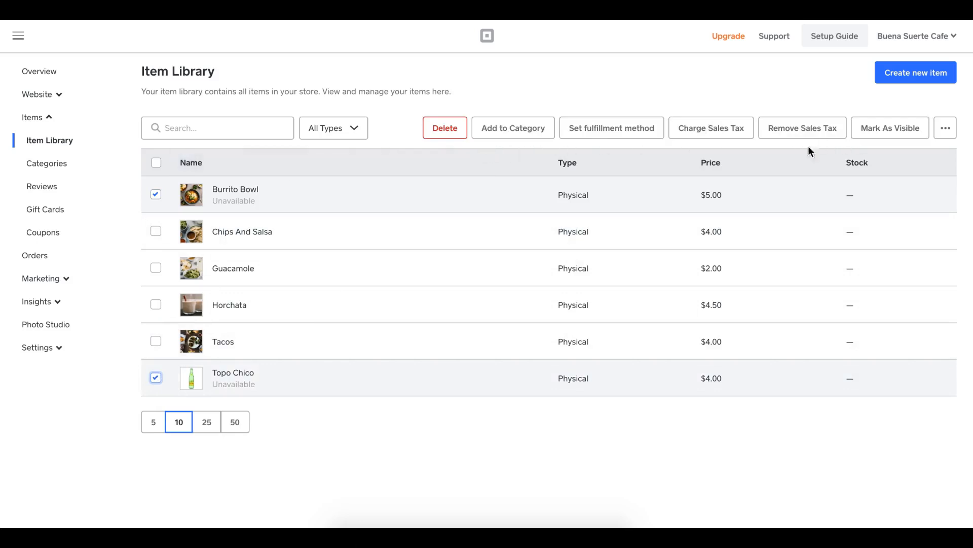
pyautogui.click(891, 132)
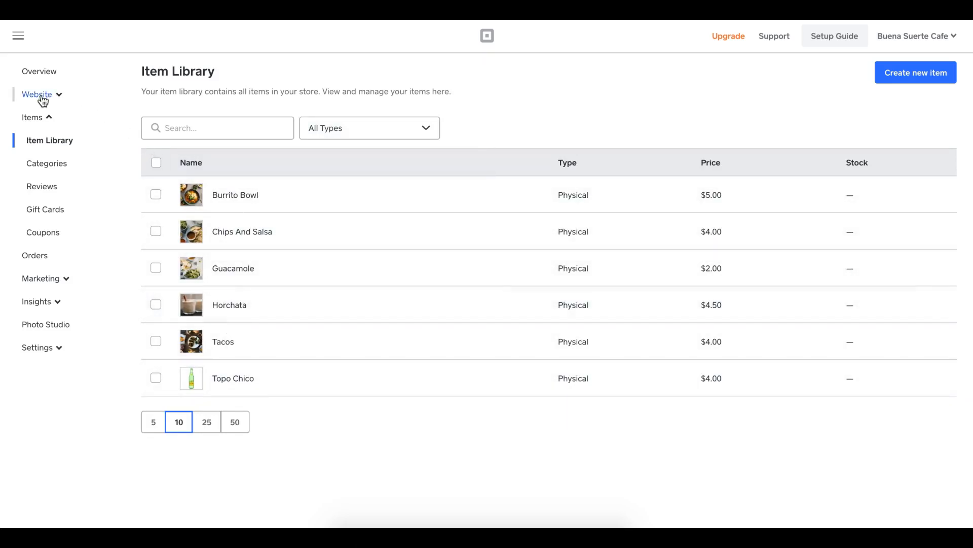
# - Reopen the Order Online page in the site editor and review its item list across Lunch Menu, Sides and Drinks
pyautogui.click(58, 99)
pyautogui.click(53, 120)
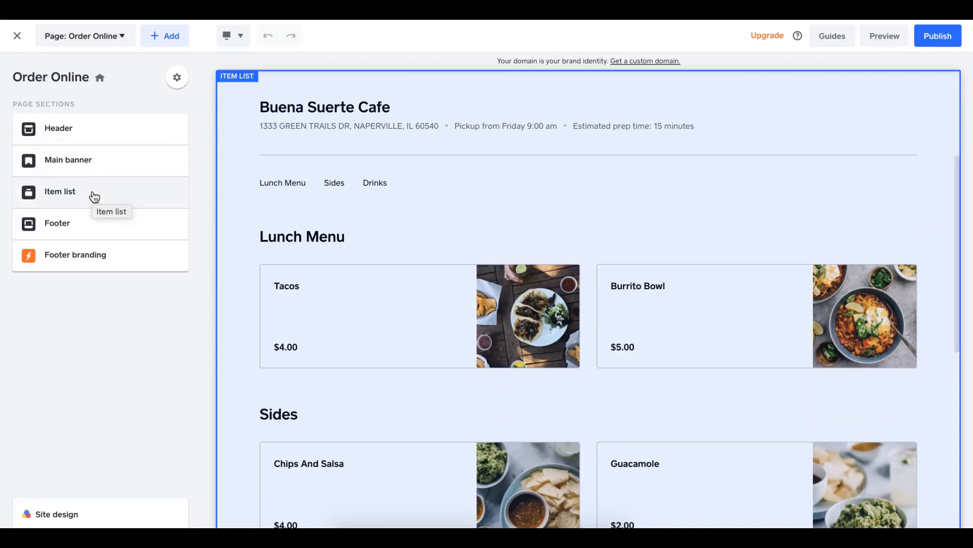
pyautogui.scroll(-2, 322, 219)
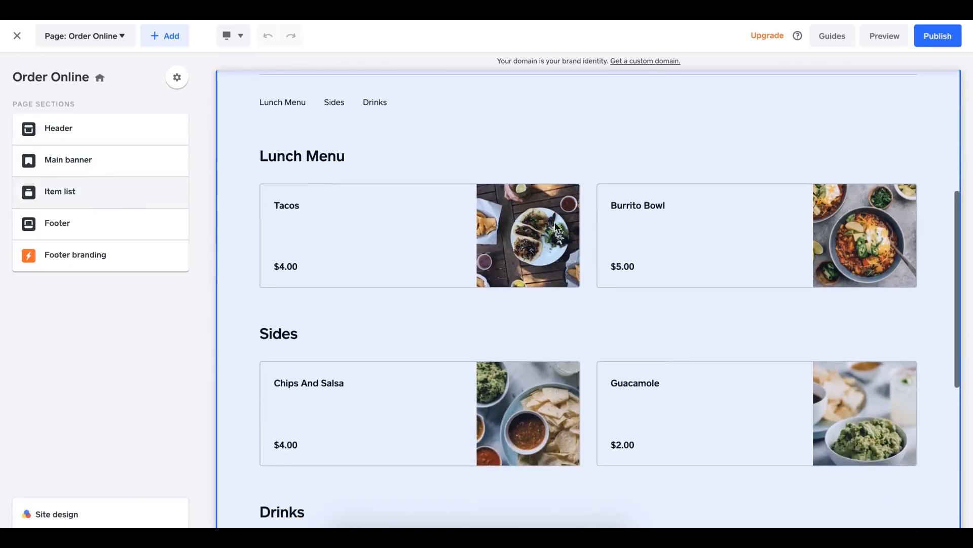
pyautogui.scroll(-5, 470, 283)
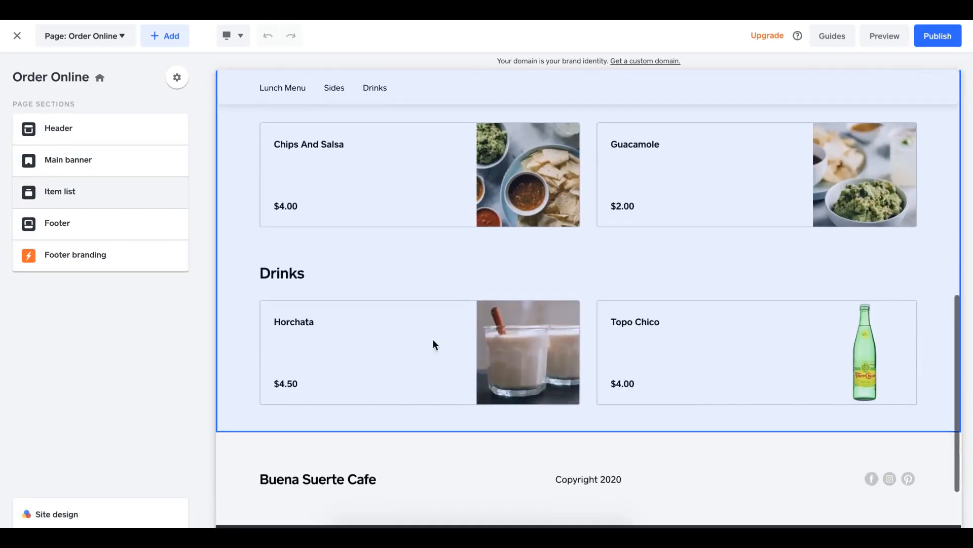
pyautogui.scroll(4, 693, 351)
pyautogui.scroll(7, 695, 351)
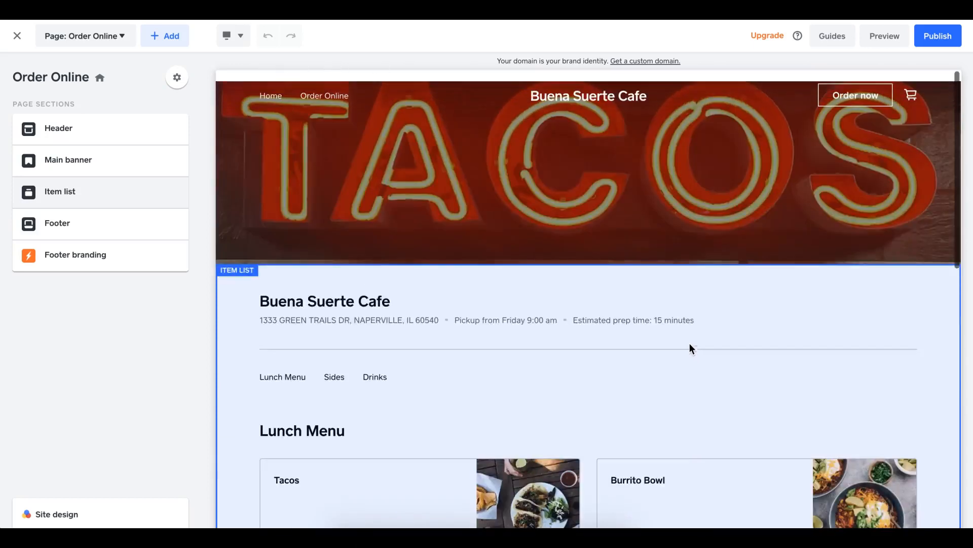
# - Publish the site, open its published address and look through the live page down to the footer
pyautogui.click(944, 36)
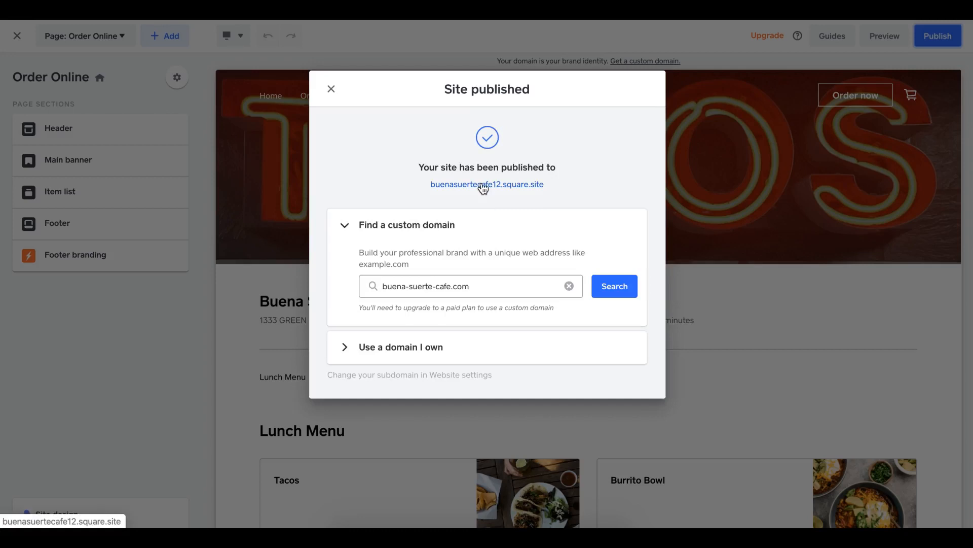
pyautogui.click(514, 185)
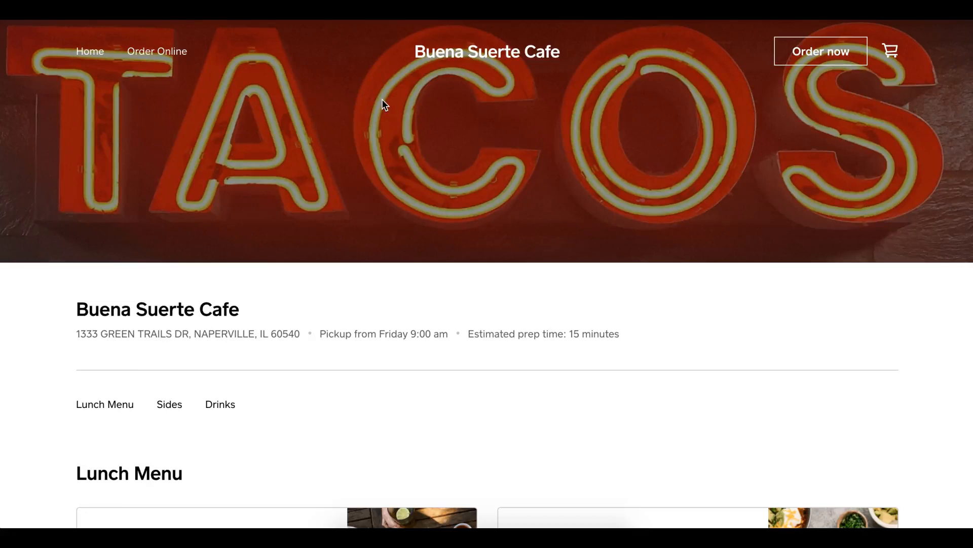
pyautogui.scroll(-1, 364, 105)
pyautogui.scroll(-5, 367, 111)
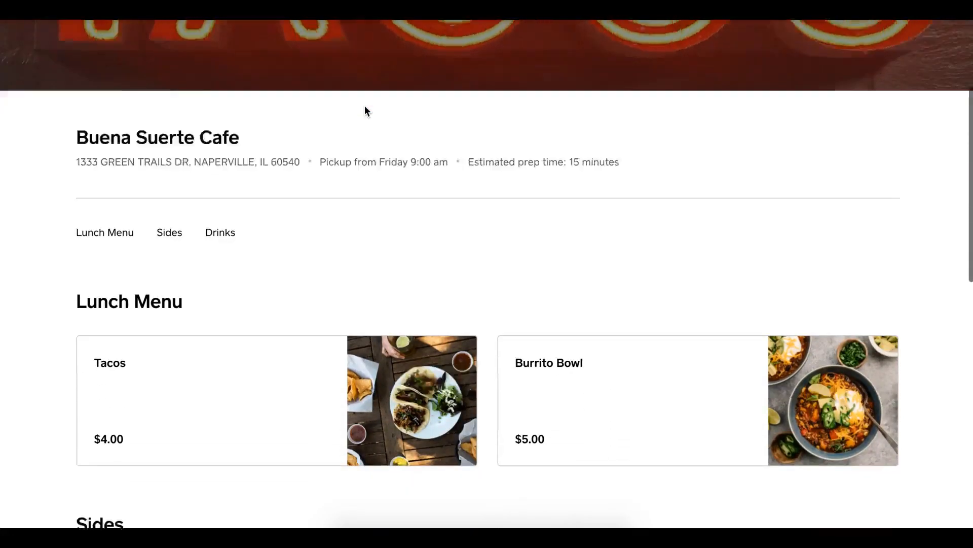
pyautogui.scroll(-8, 367, 110)
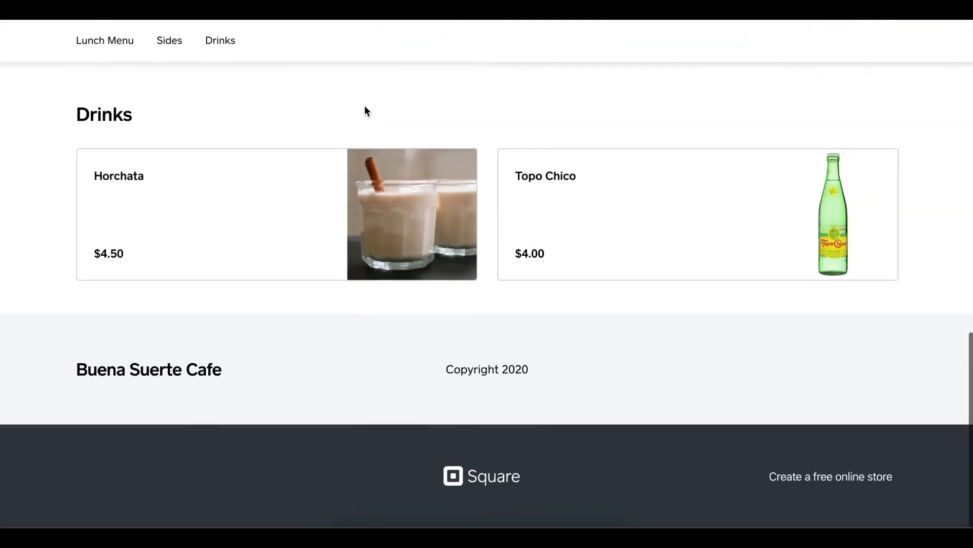